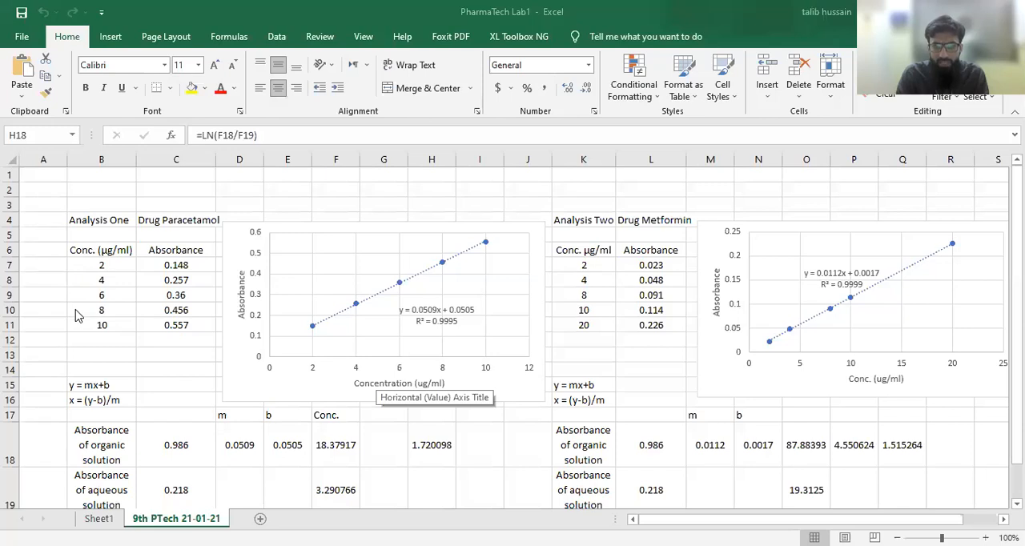
- Examine the Paracetamol calibration table's concentration and absorbance headings, the concentrations in B7:B11, and the first absorbance value
click(92, 249)
click(131, 250)
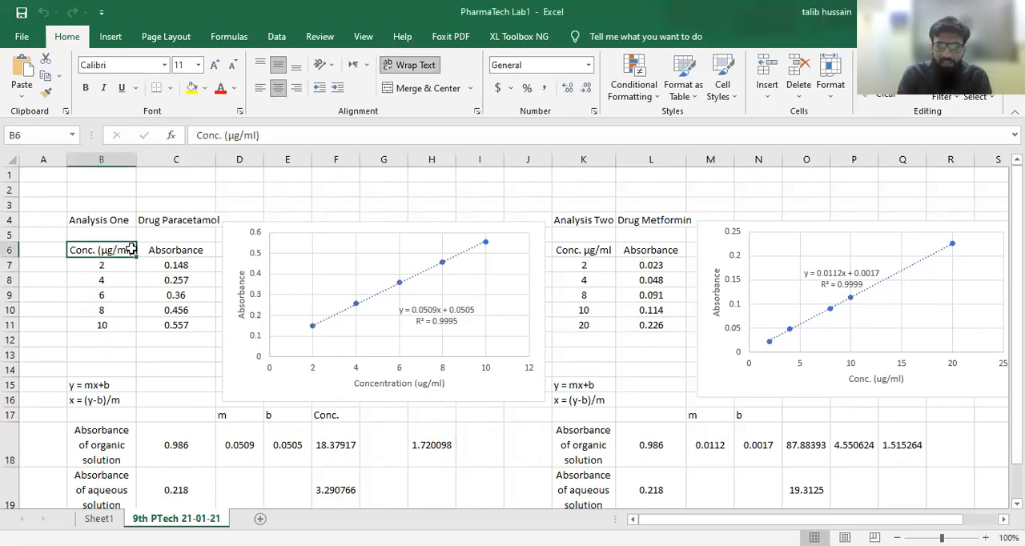
click(185, 250)
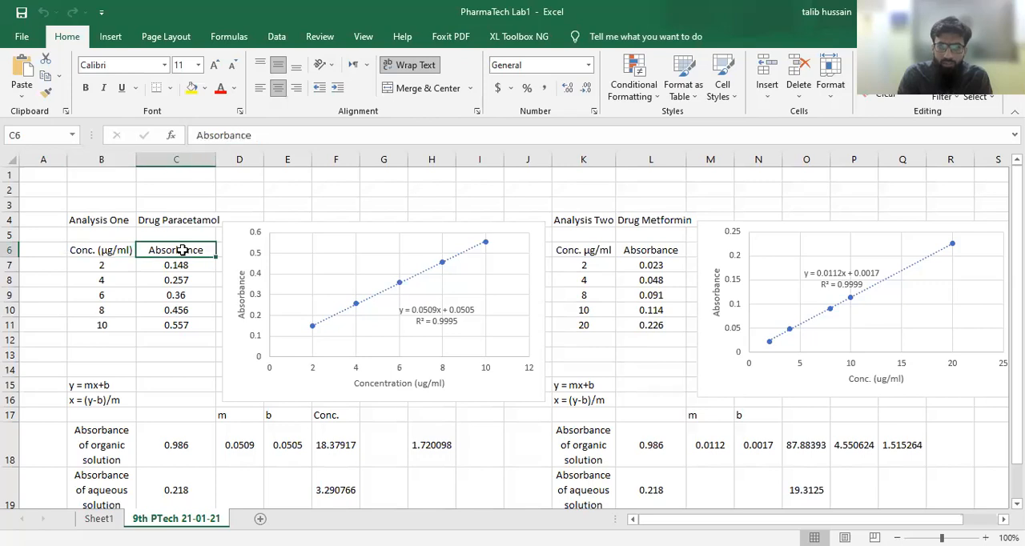
click(82, 253)
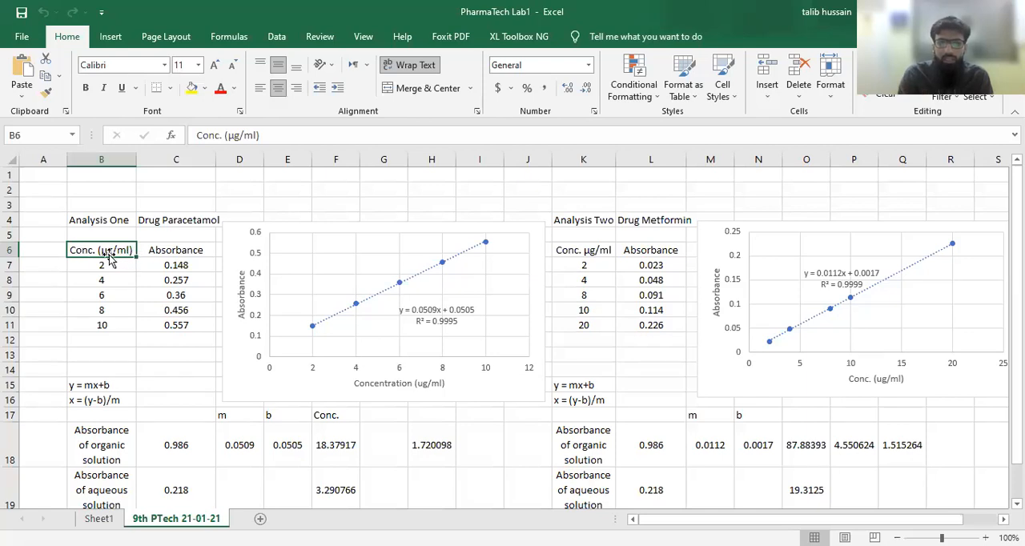
click(178, 254)
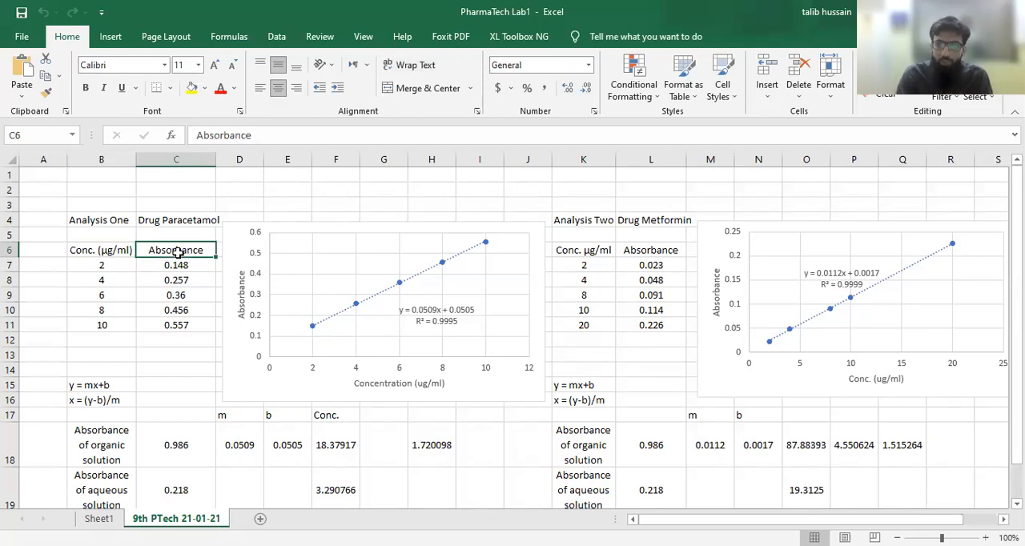
click(100, 251)
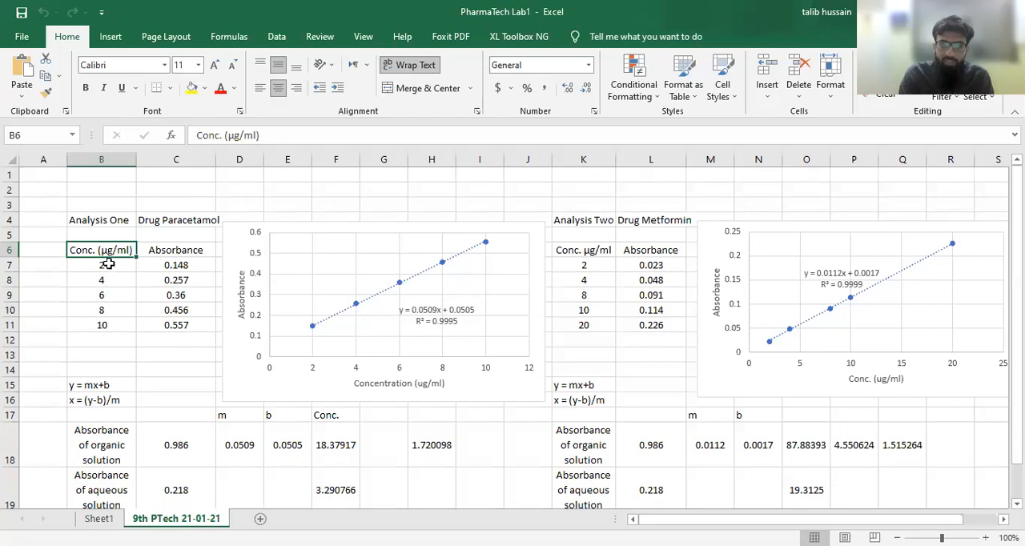
click(107, 264)
click(104, 280)
click(105, 294)
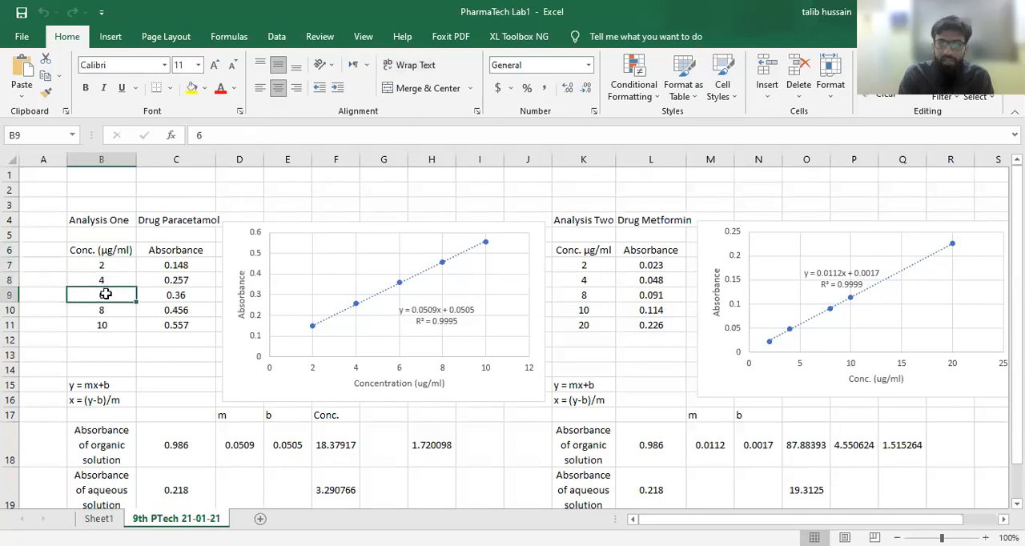
click(104, 314)
click(105, 332)
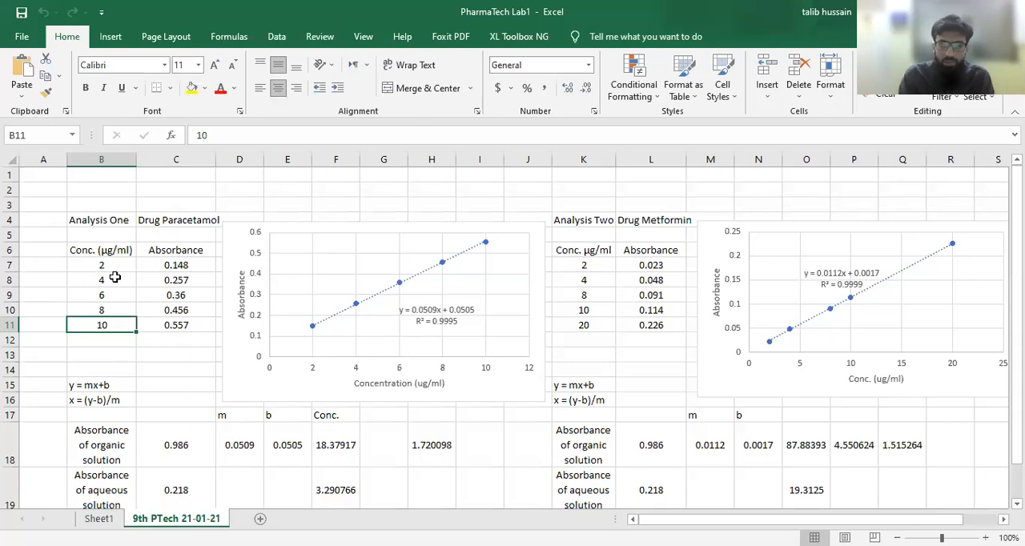
click(177, 269)
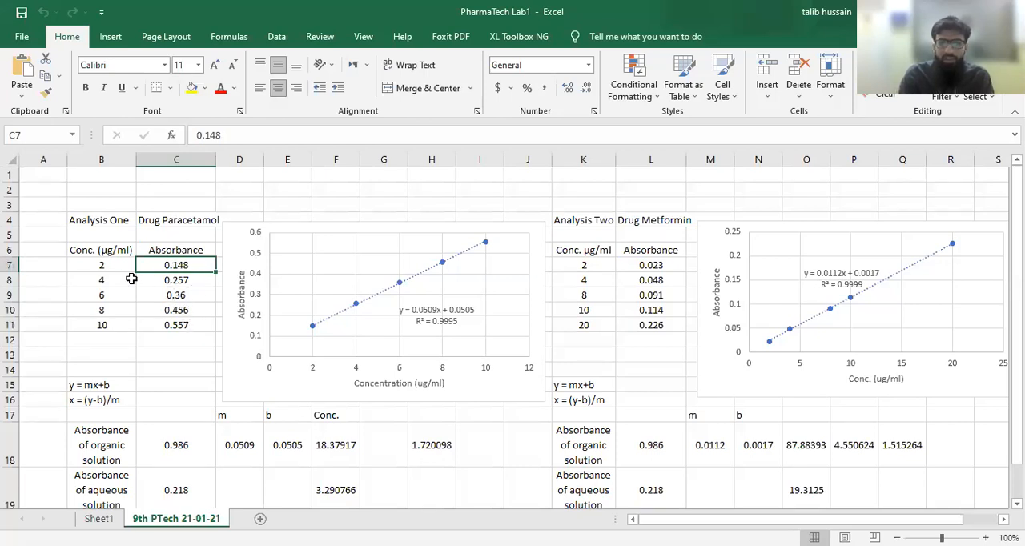
- Insert a scatter chart of absorbance against concentration from the Paracetamol data in B6:C11
drag(83, 251, 169, 319)
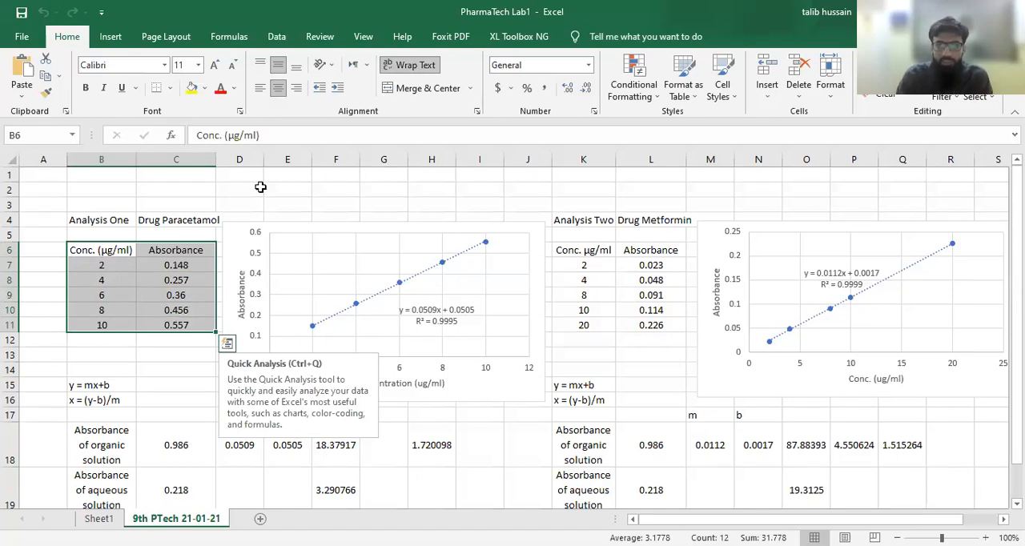
click(110, 37)
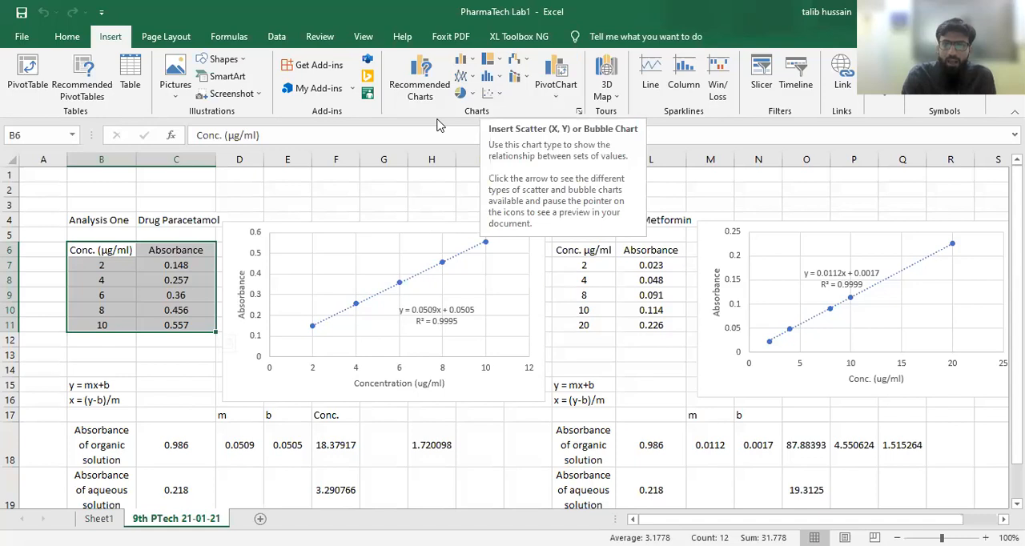
click(492, 93)
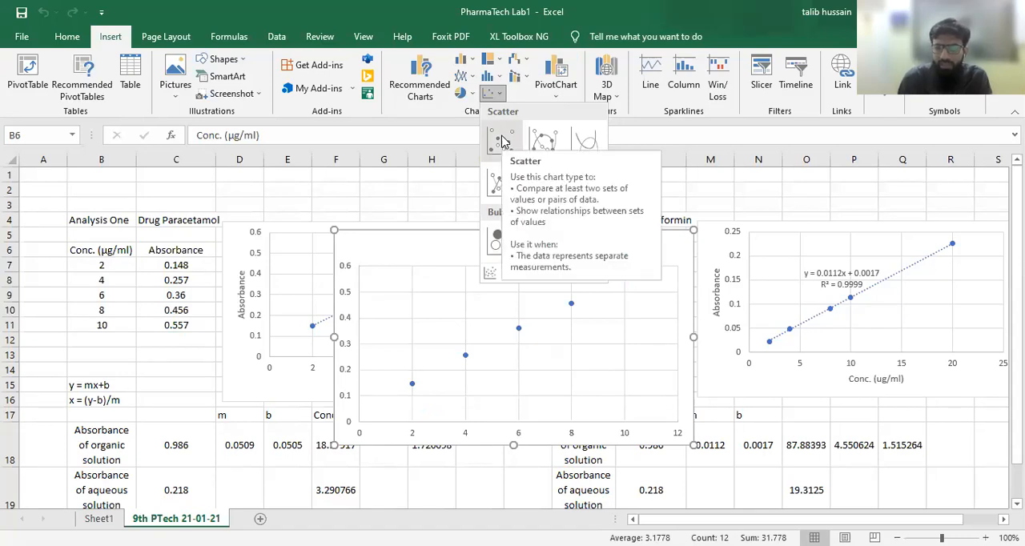
click(502, 138)
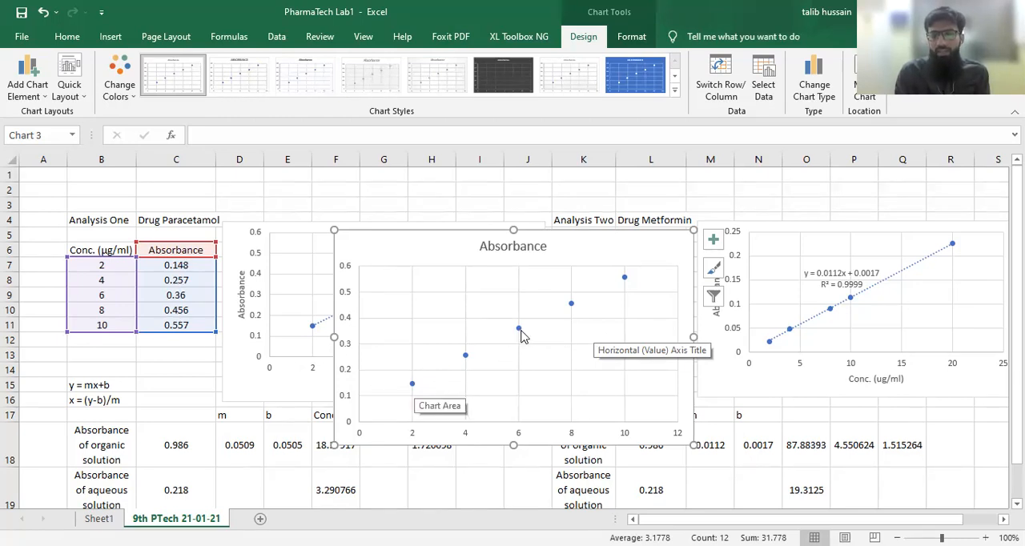
- Add a linear trendline to the new Absorbance chart and display its equation and R-squared value
mouse_move(520, 334)
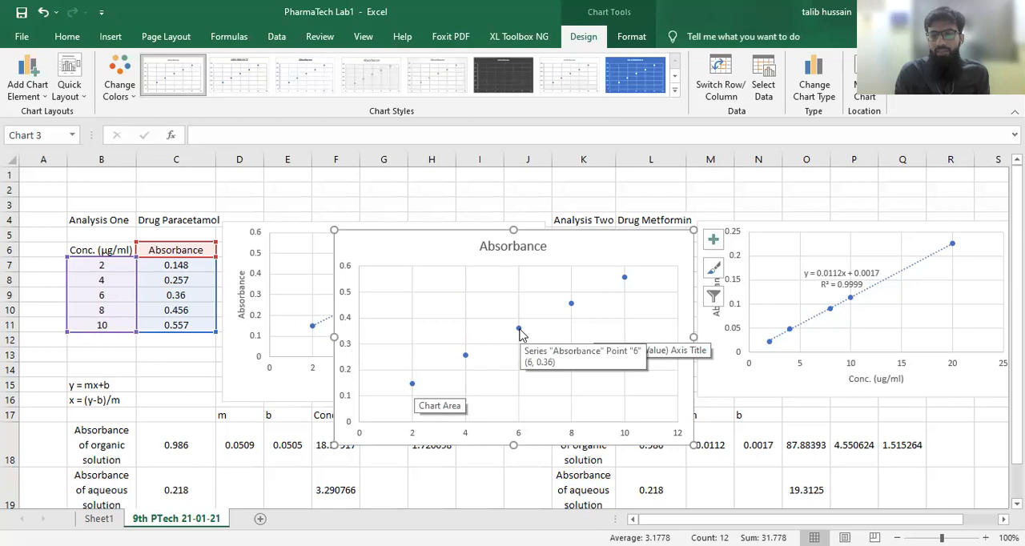
click(713, 240)
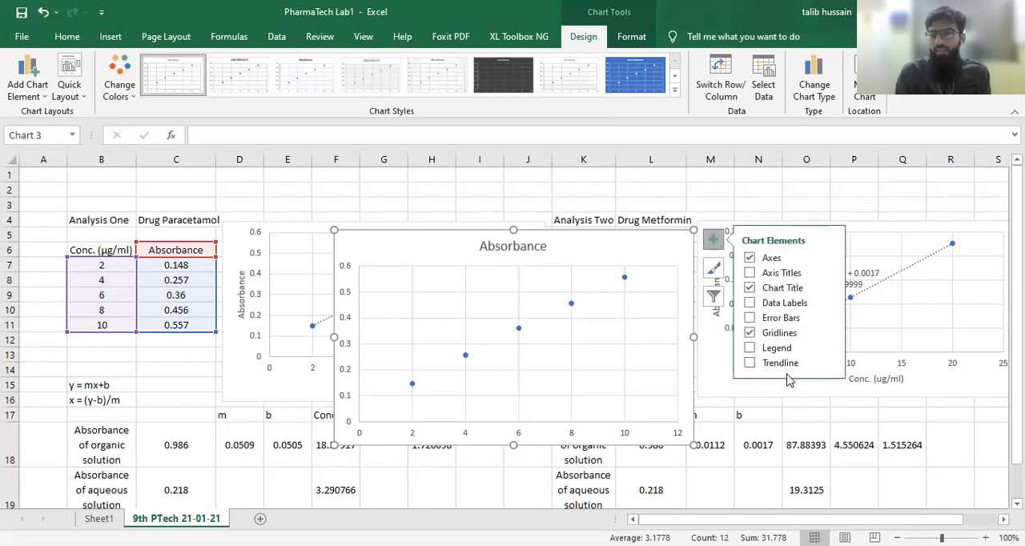
click(829, 362)
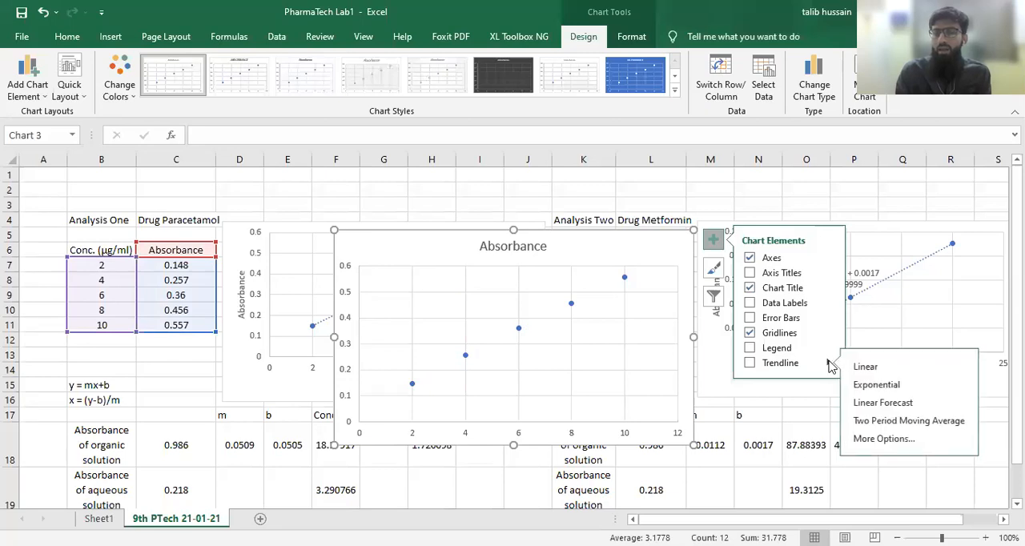
click(877, 439)
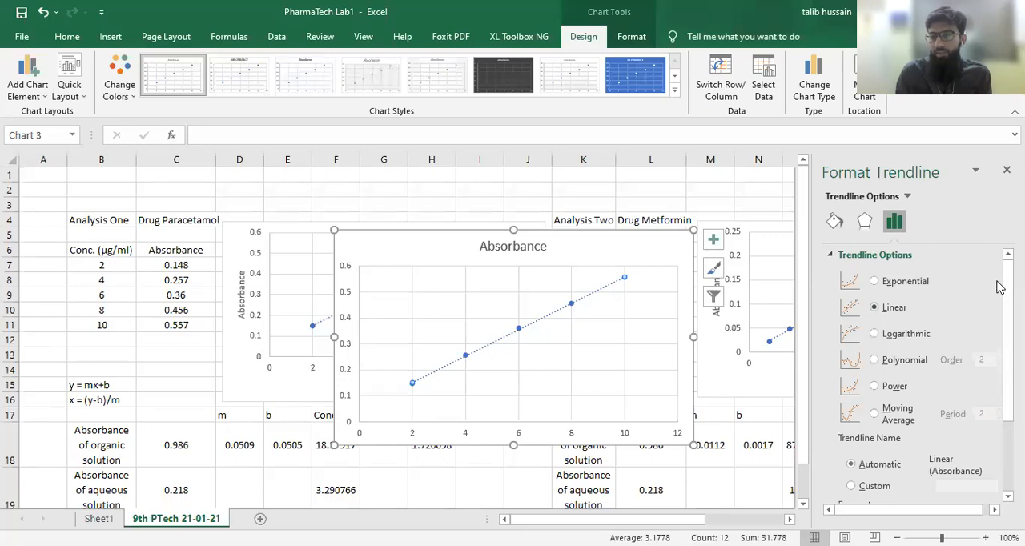
scroll(921, 361, down, 1)
scroll(921, 377, down, 4)
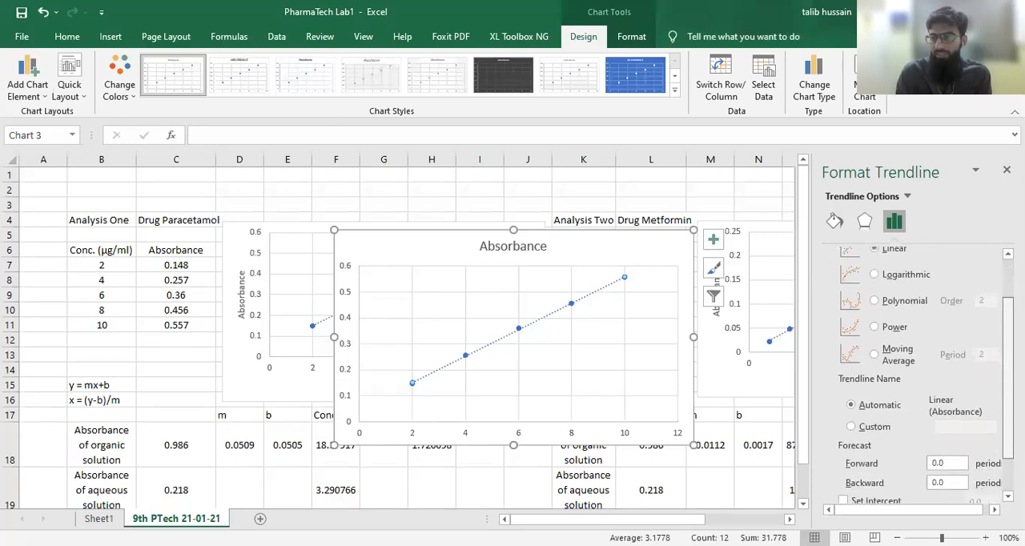
click(843, 471)
click(844, 490)
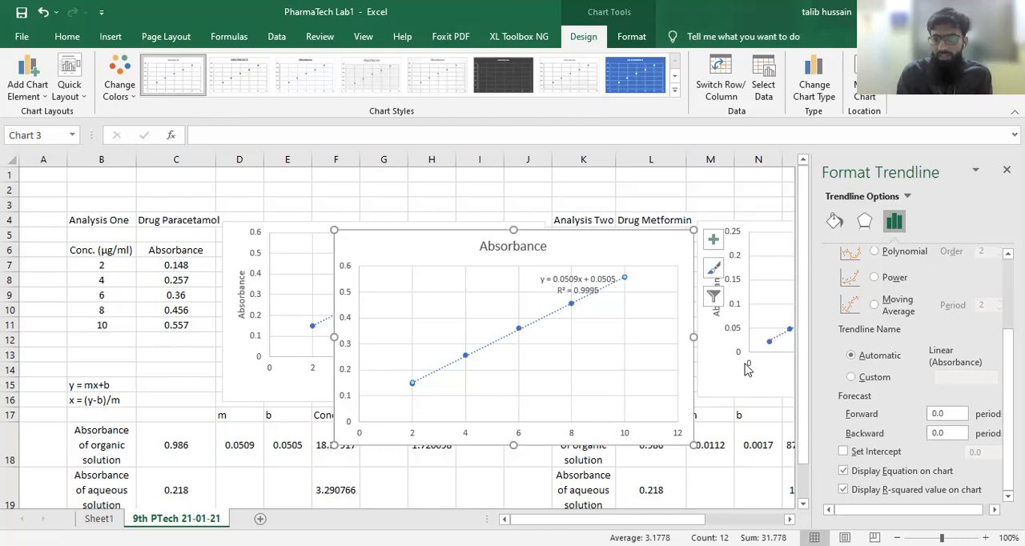
- Switch the trendline name to Custom and set the forecast to 4 periods forward and 8 periods backward
click(853, 378)
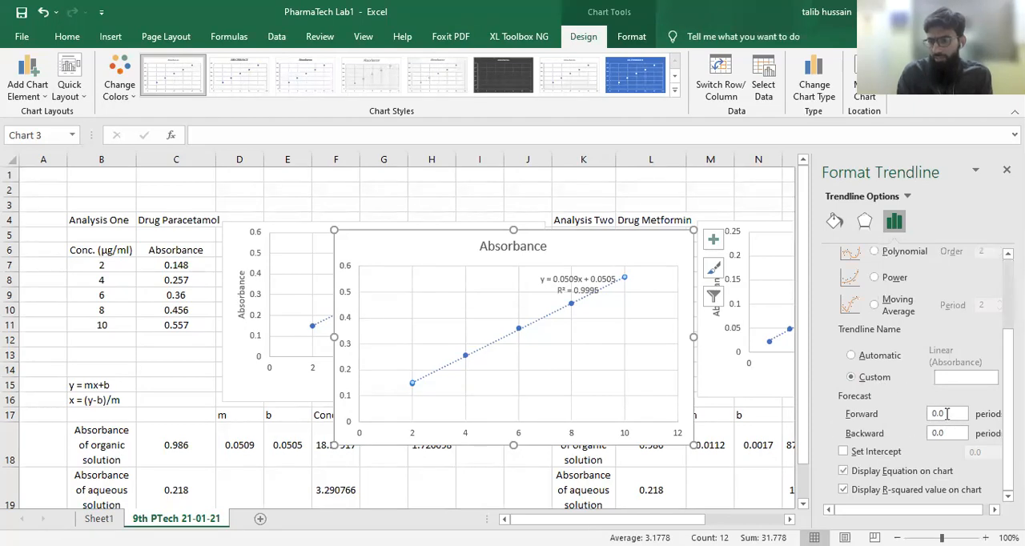
click(937, 413)
text(4)
key(Return)
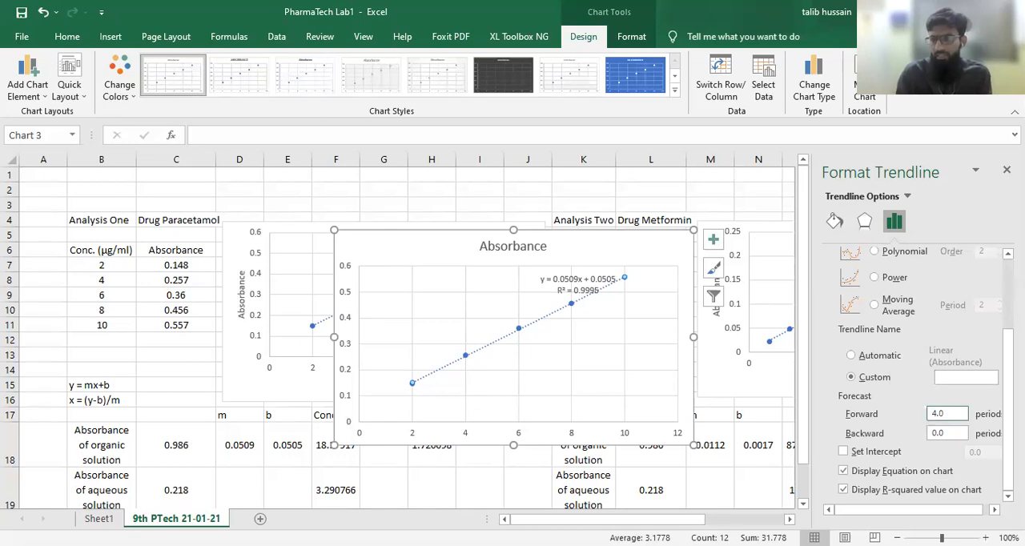
click(941, 433)
text(8)
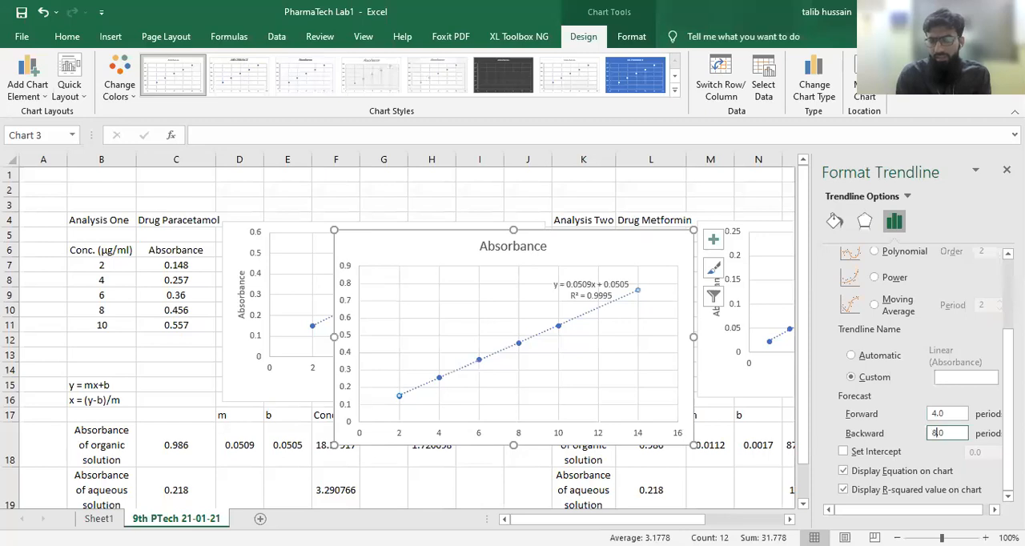
click(853, 378)
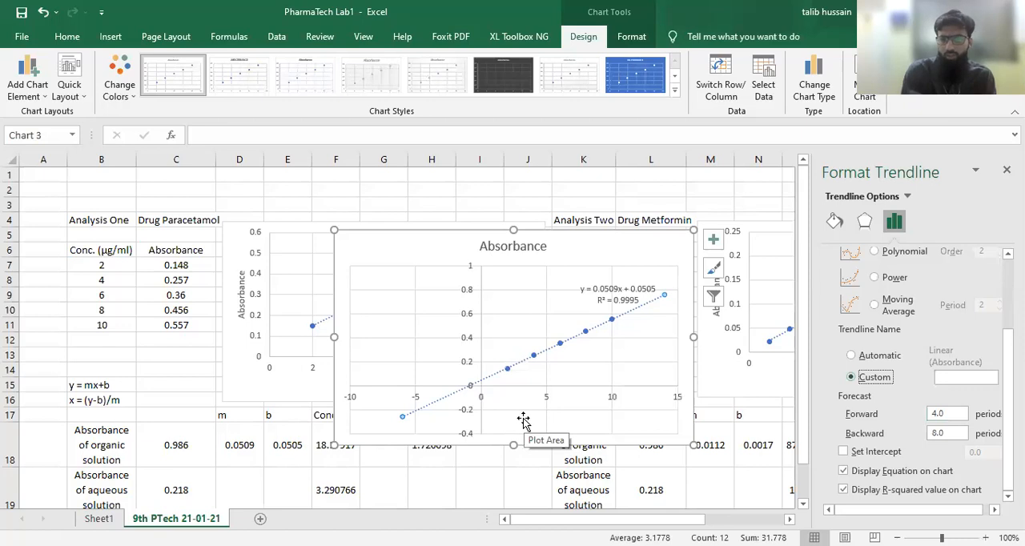
- Reset the trendline's forward and backward forecasts to 0 periods and return its name to Automatic
click(852, 355)
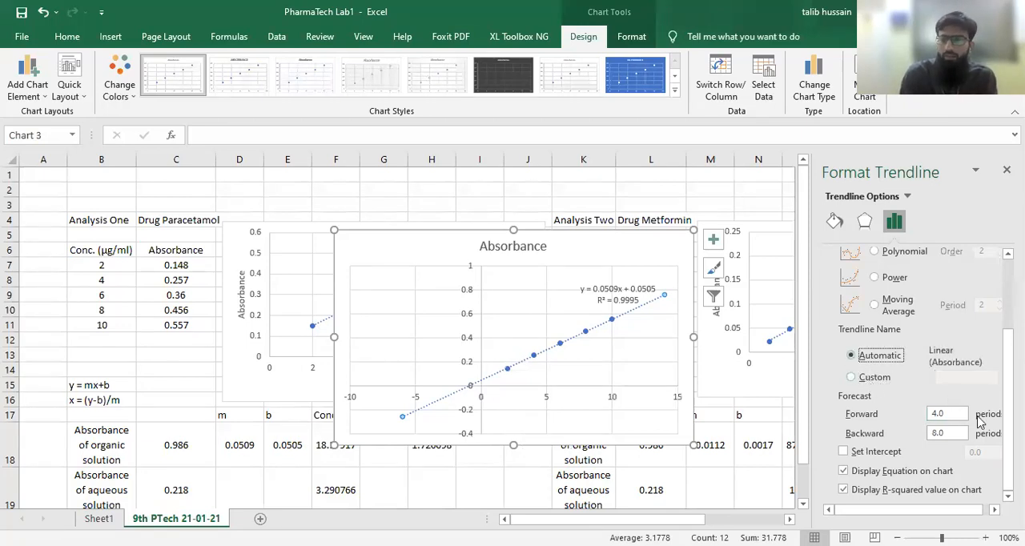
click(862, 381)
click(953, 413)
key(BackSpace)
key(BackSpace)
key(BackSpace)
text(0)
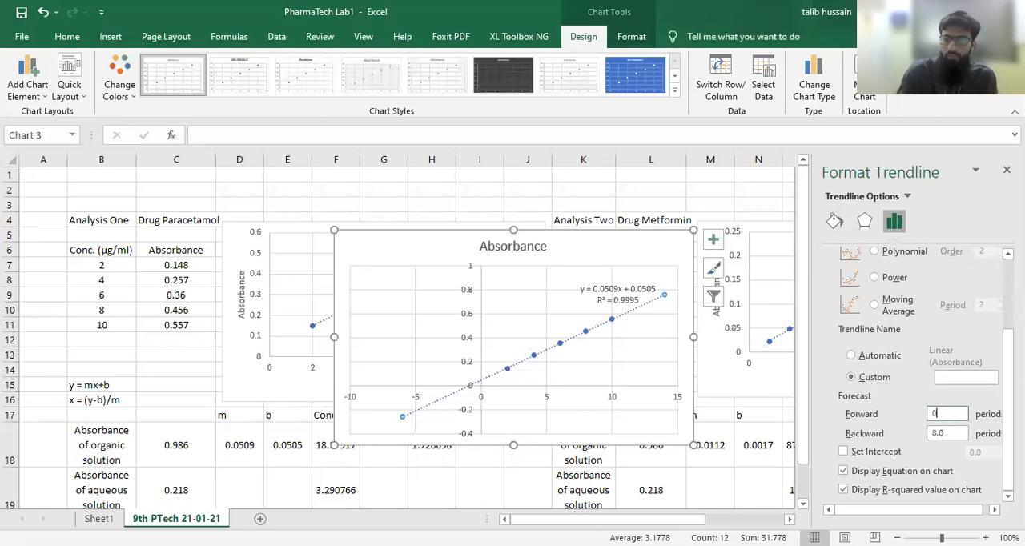
double_click(948, 434)
text(1)
key(BackSpace)
text(0)
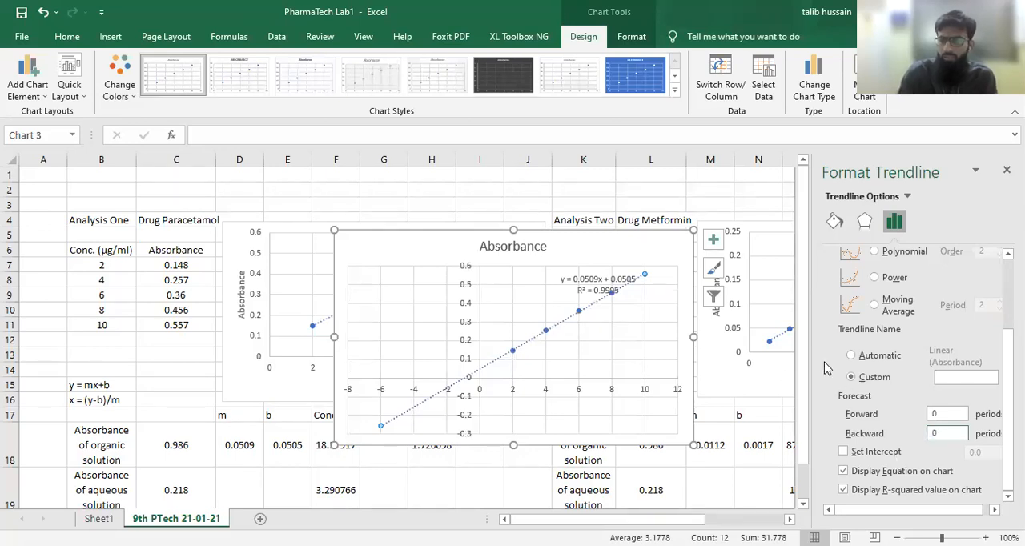
click(851, 357)
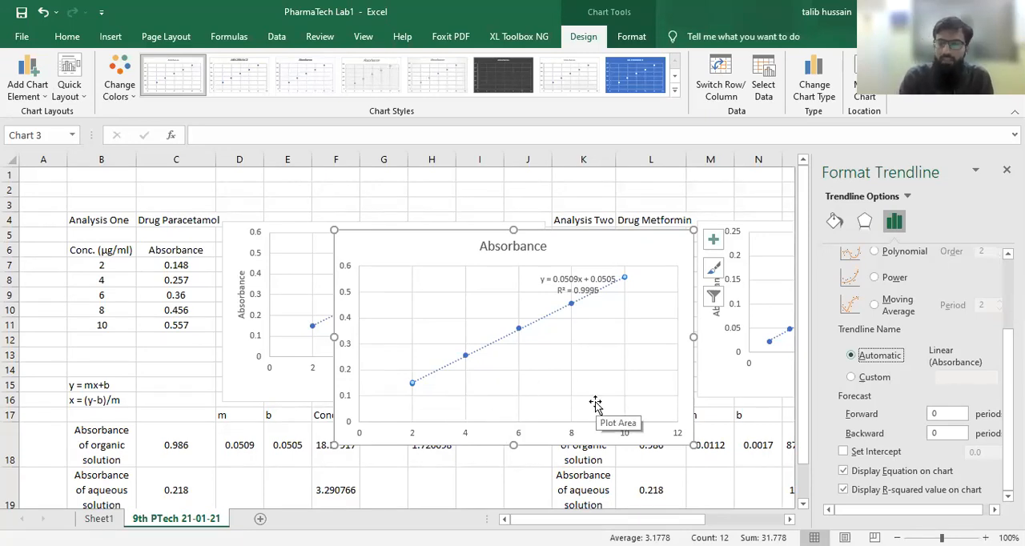
- Move the trendline equation label off the data points into the empty area above the line's middle section
click(578, 284)
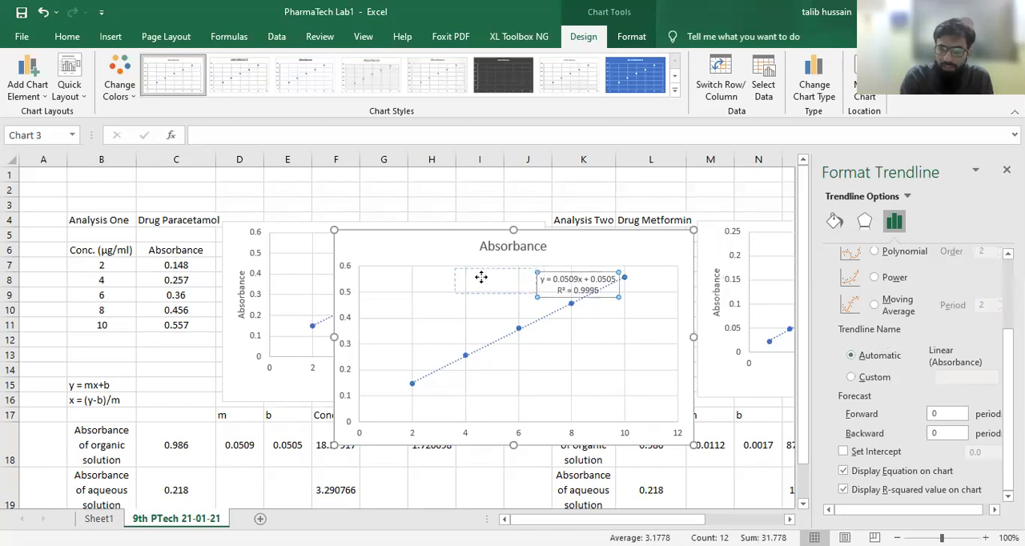
drag(468, 292, 467, 285)
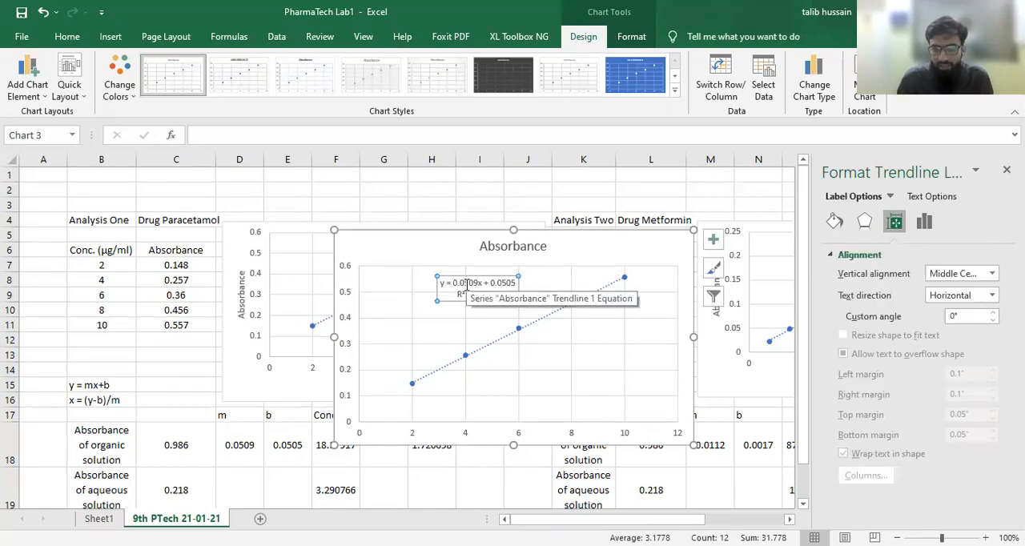
- Examine the formula y = mx+b in B15 and compare m in D18 and b in E18 with the chart's trendline equation
click(90, 386)
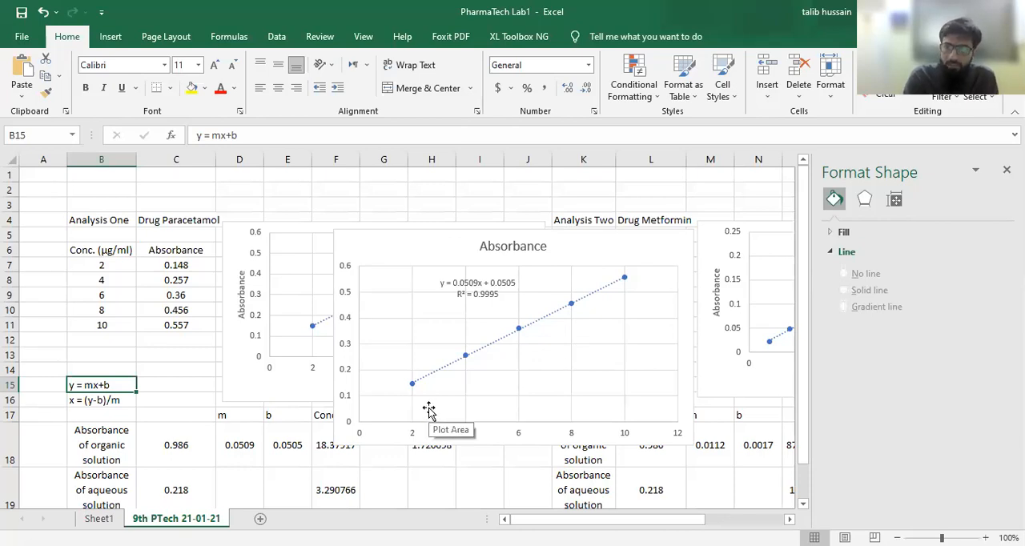
click(249, 449)
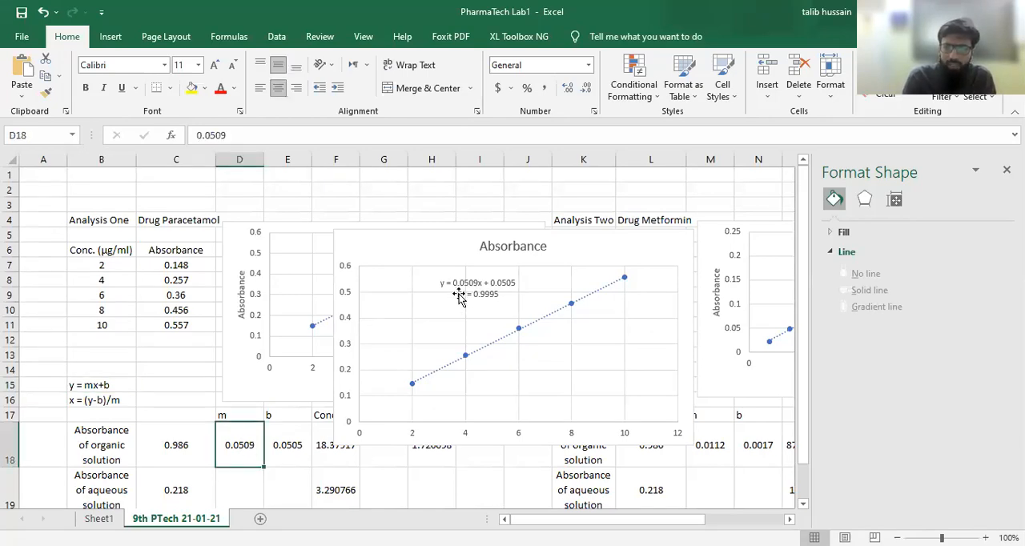
click(233, 415)
click(237, 444)
click(289, 414)
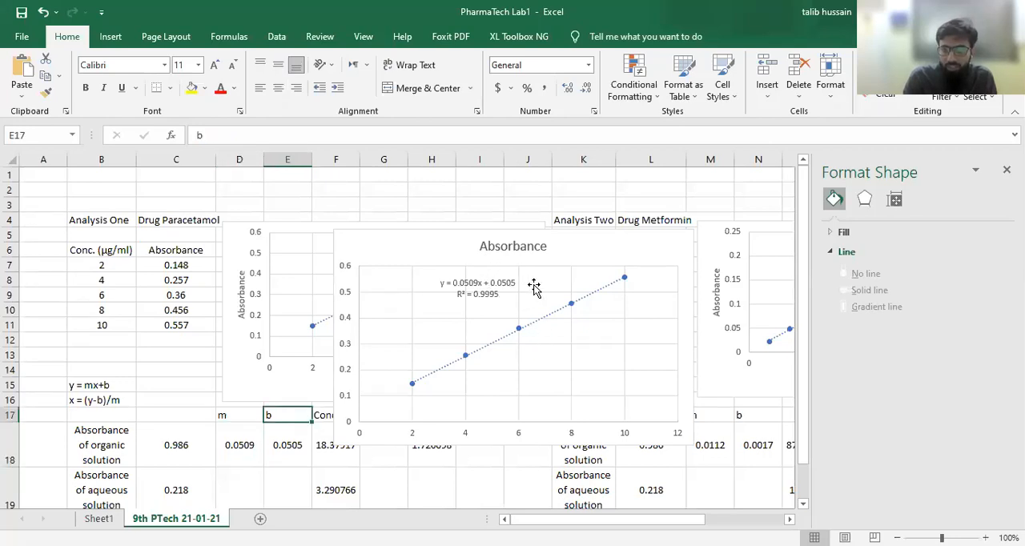
click(288, 438)
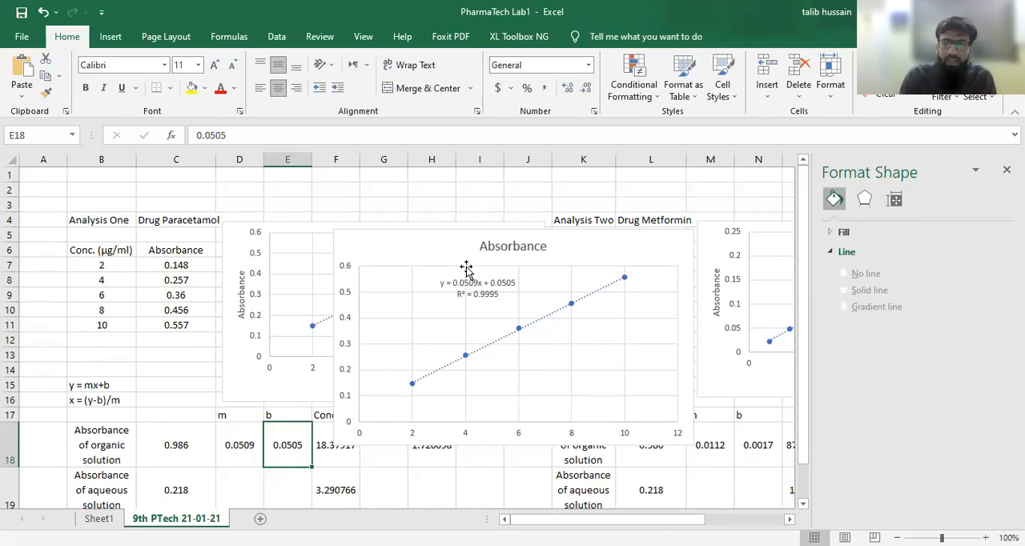
click(228, 442)
click(282, 439)
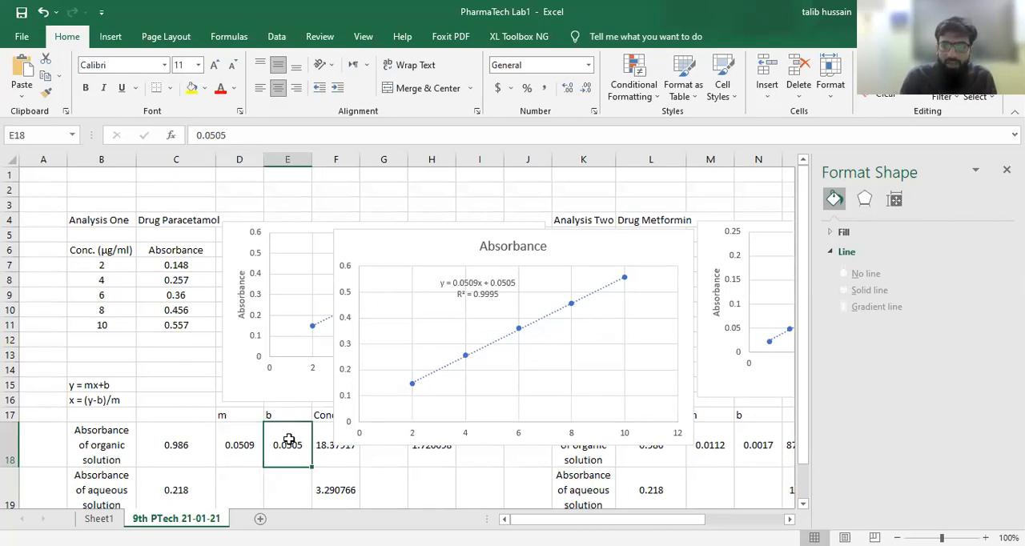
click(242, 442)
click(290, 439)
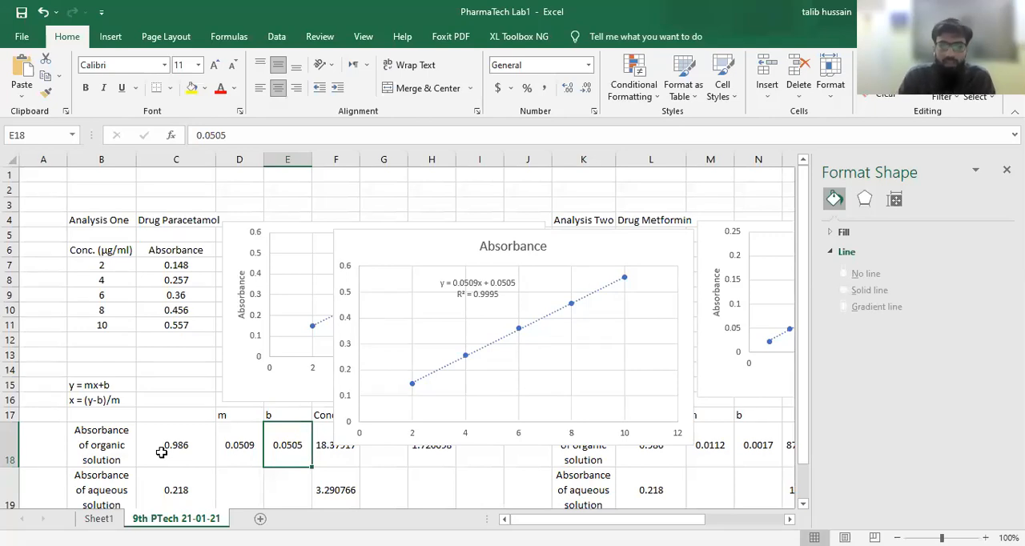
- Examine the organic and aqueous absorbance values in C18 and C19 and the rearranged formula x = (y-b)/m in B16
click(178, 451)
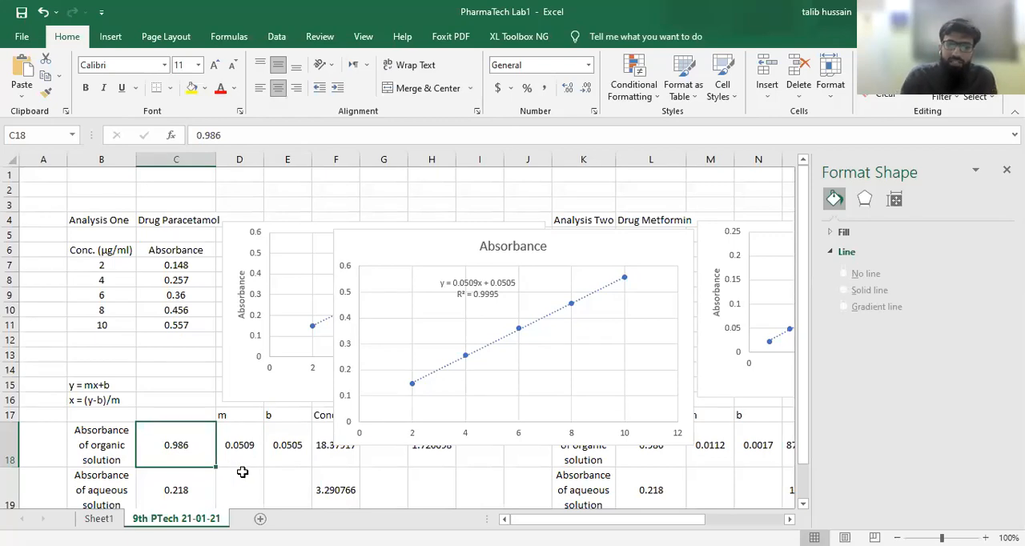
click(171, 487)
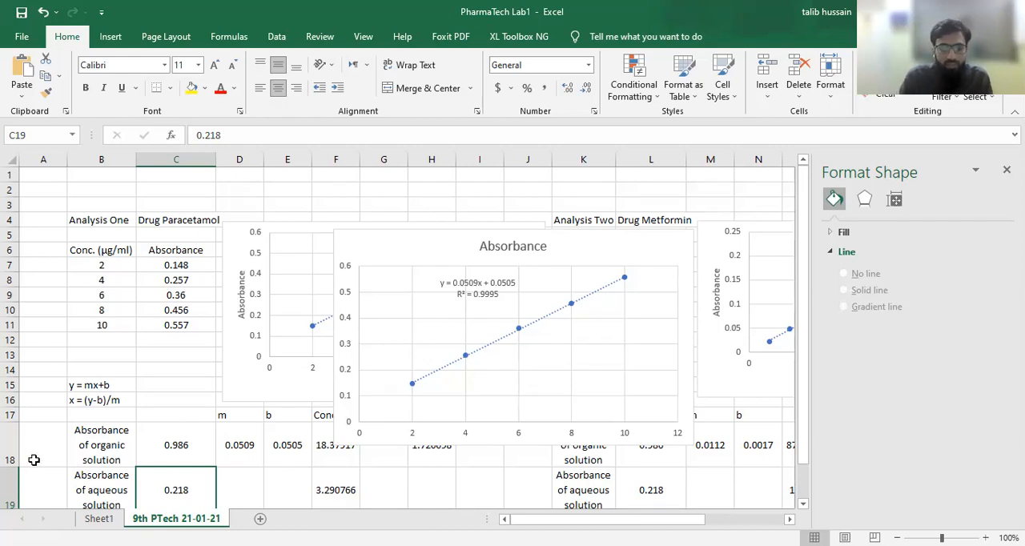
click(179, 447)
click(184, 487)
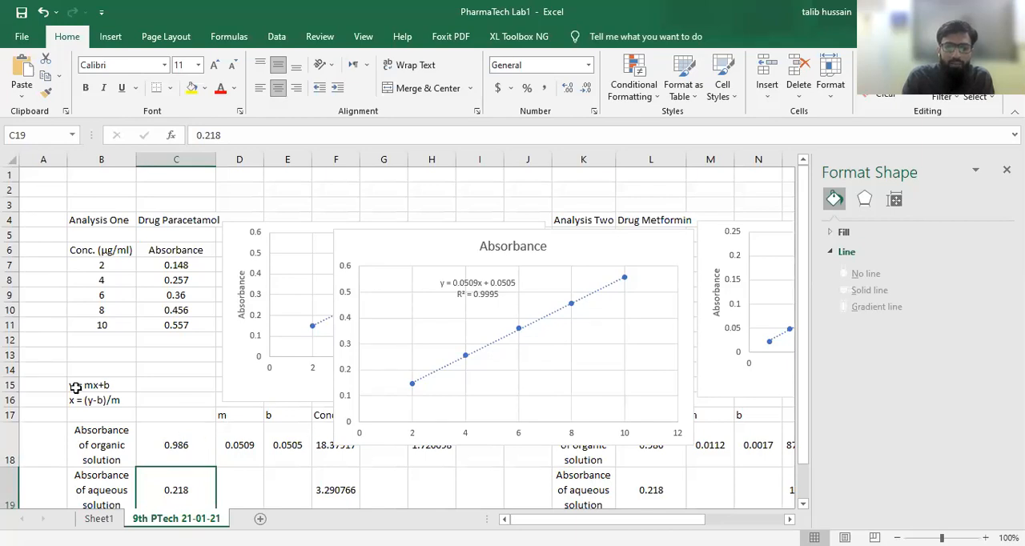
click(175, 444)
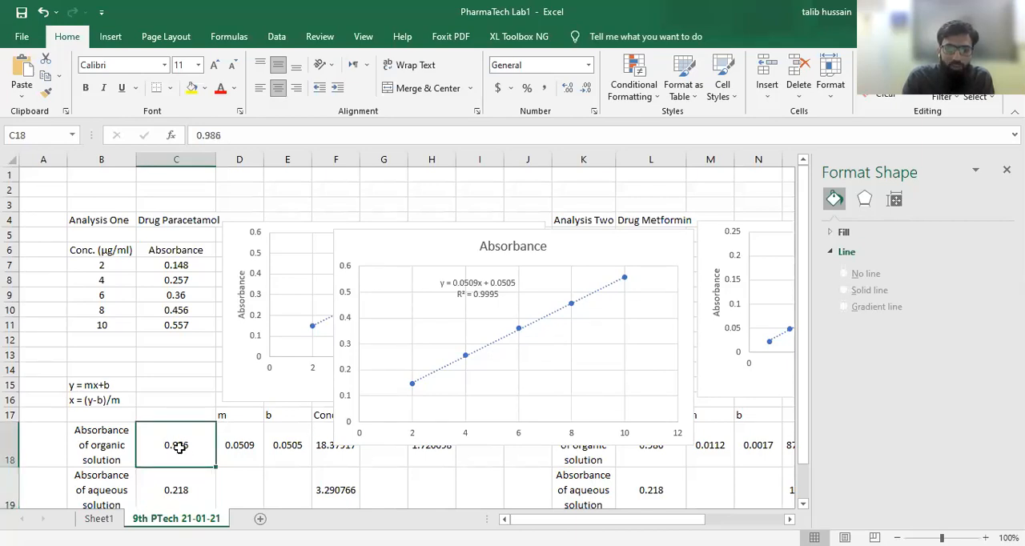
click(176, 490)
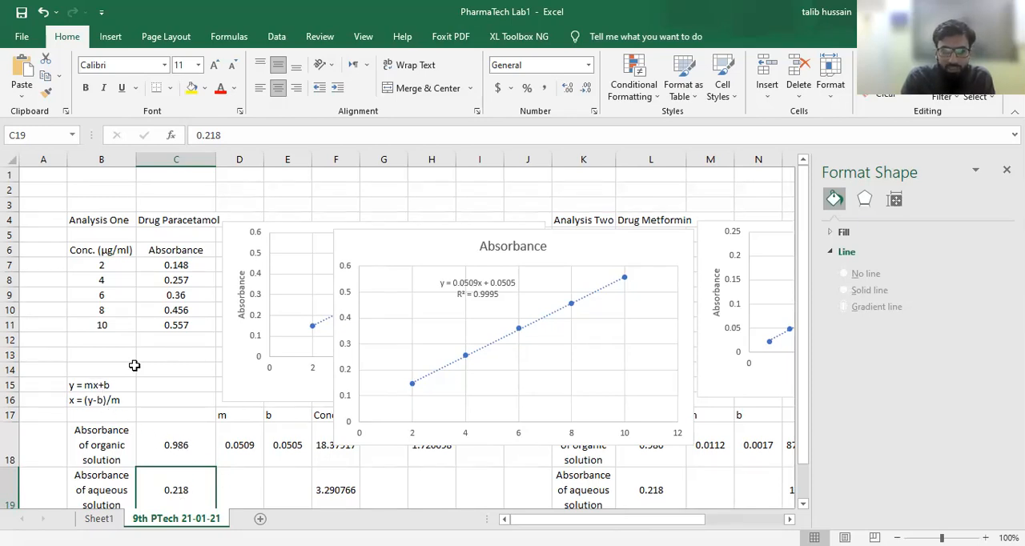
click(112, 399)
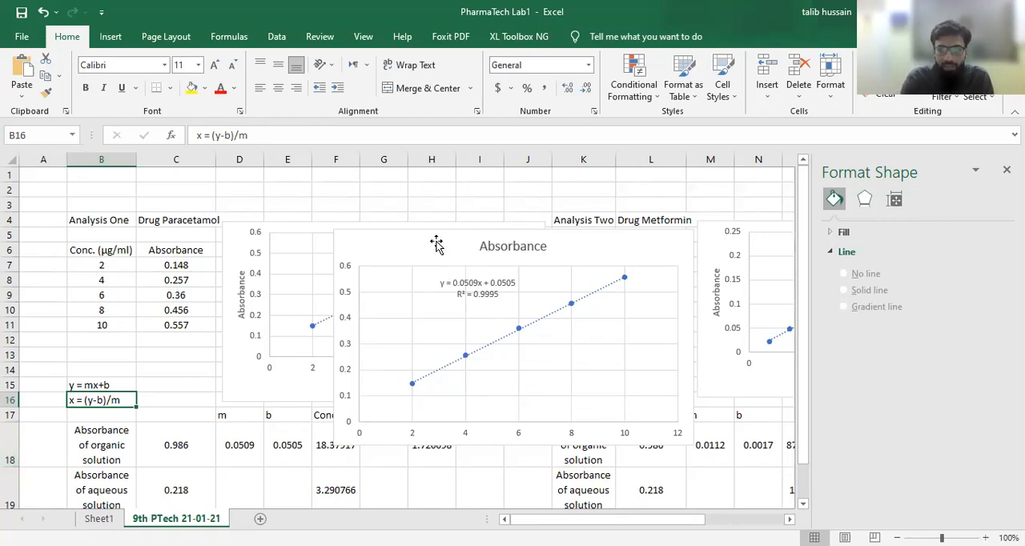
- Move the Absorbance chart up clear of the Conc. column and re-enter the concentration formula in F18 as =(C18-E18)/D18
drag(435, 239, 377, 182)
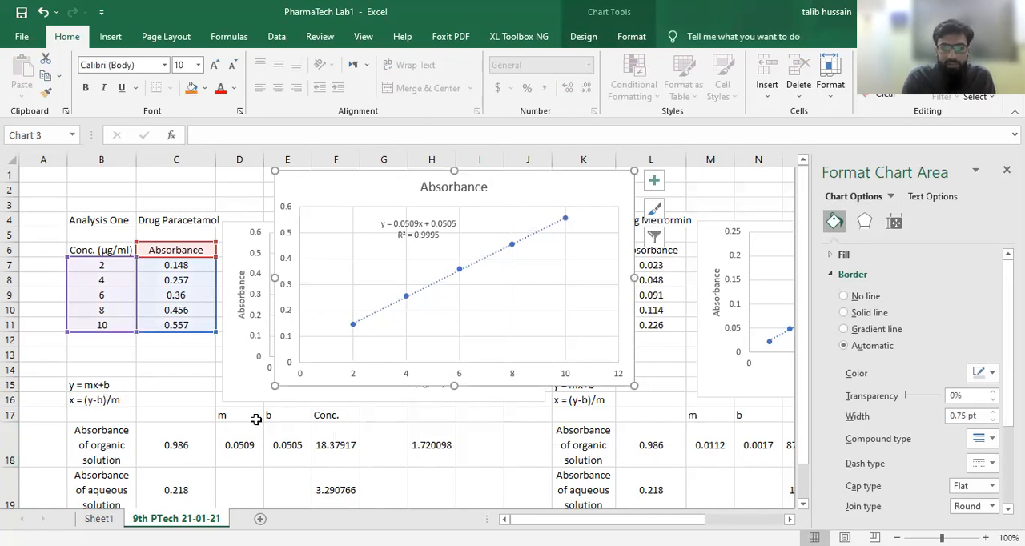
click(339, 447)
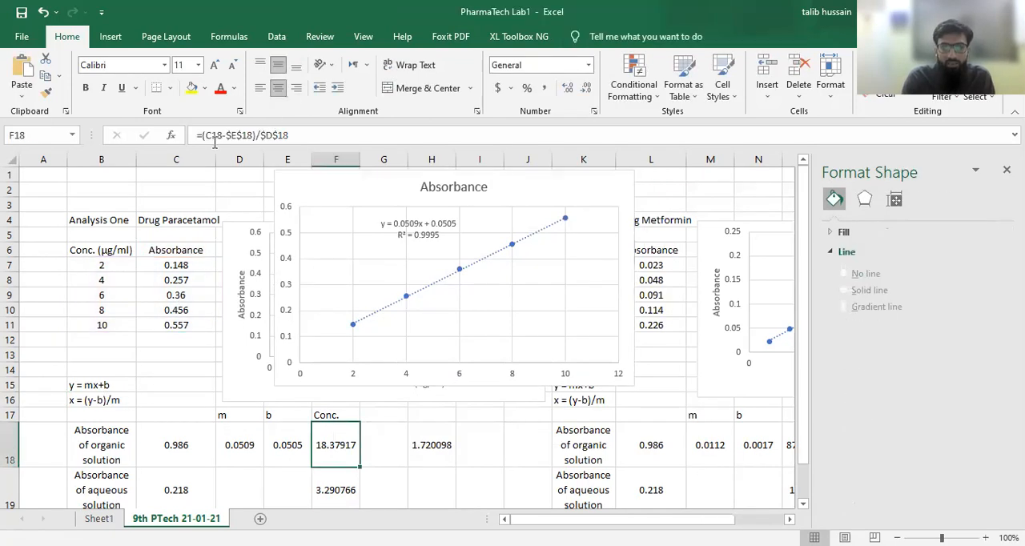
drag(295, 134, 204, 138)
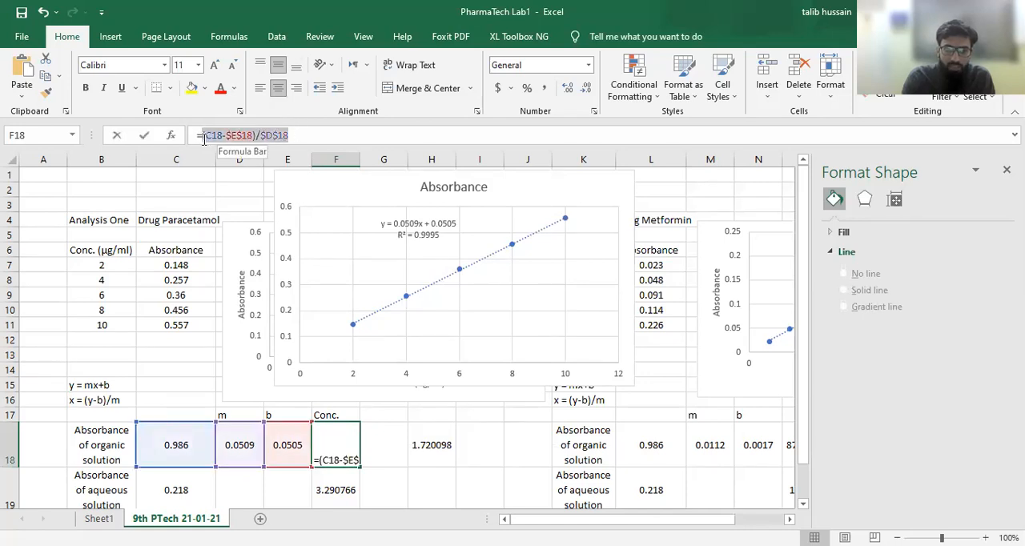
key(BackSpace)
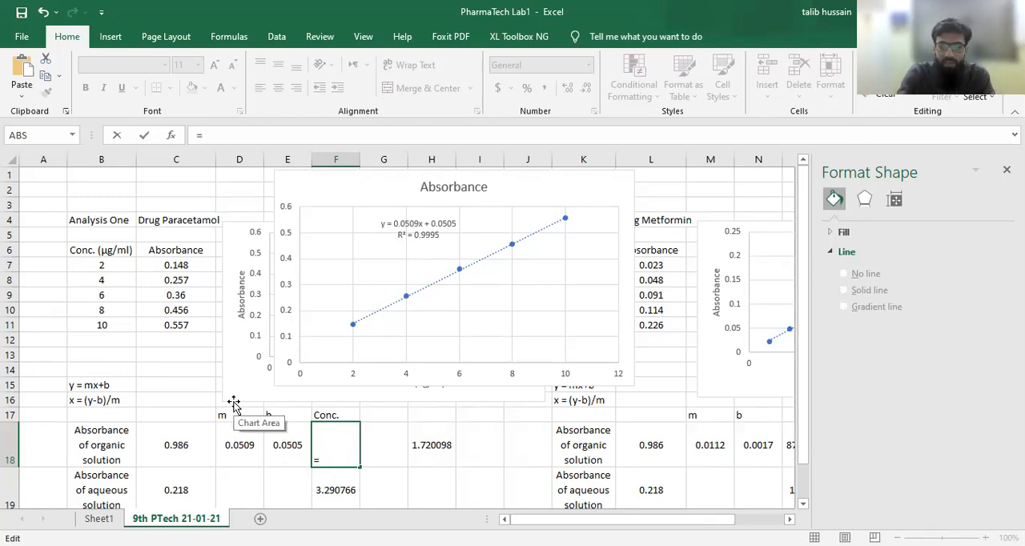
text(()
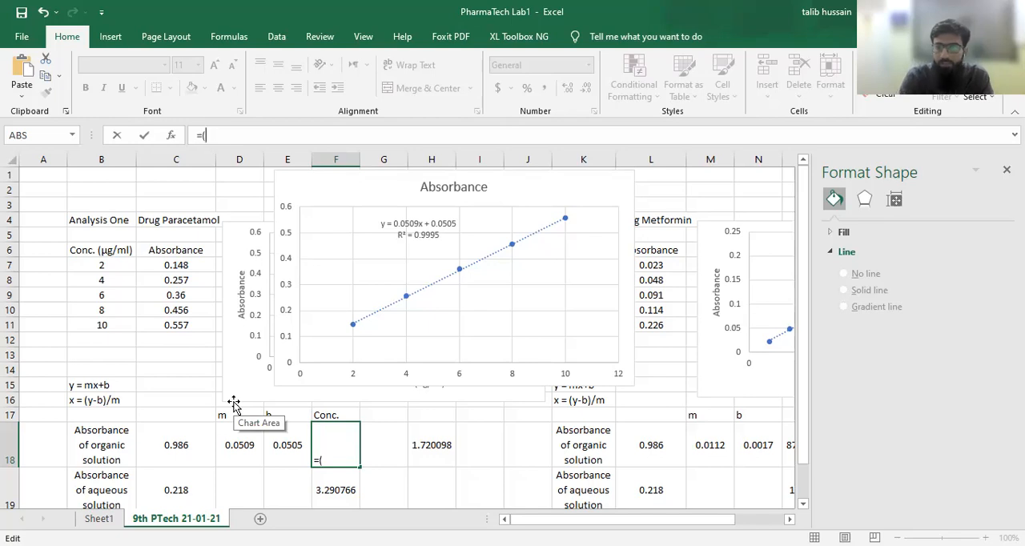
click(178, 447)
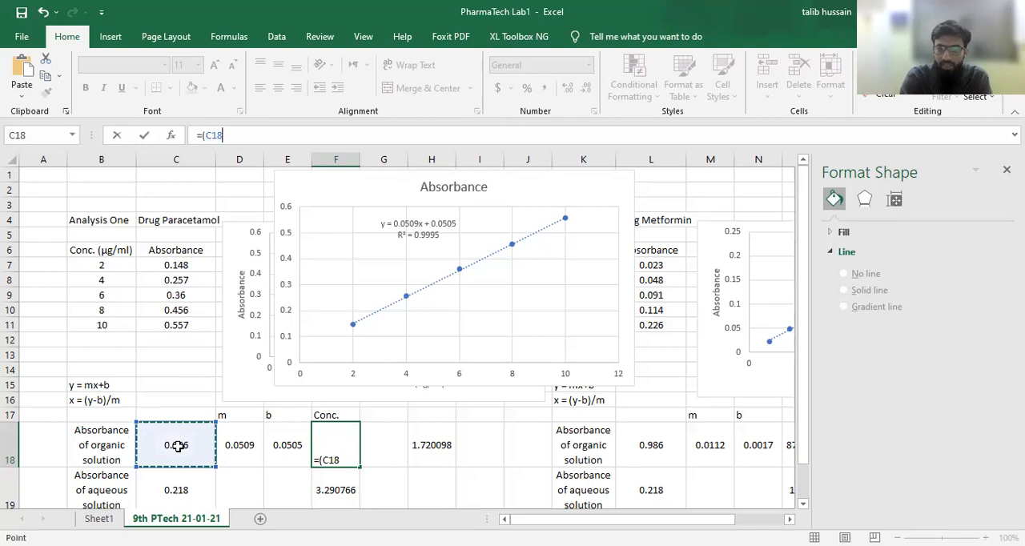
text(-)
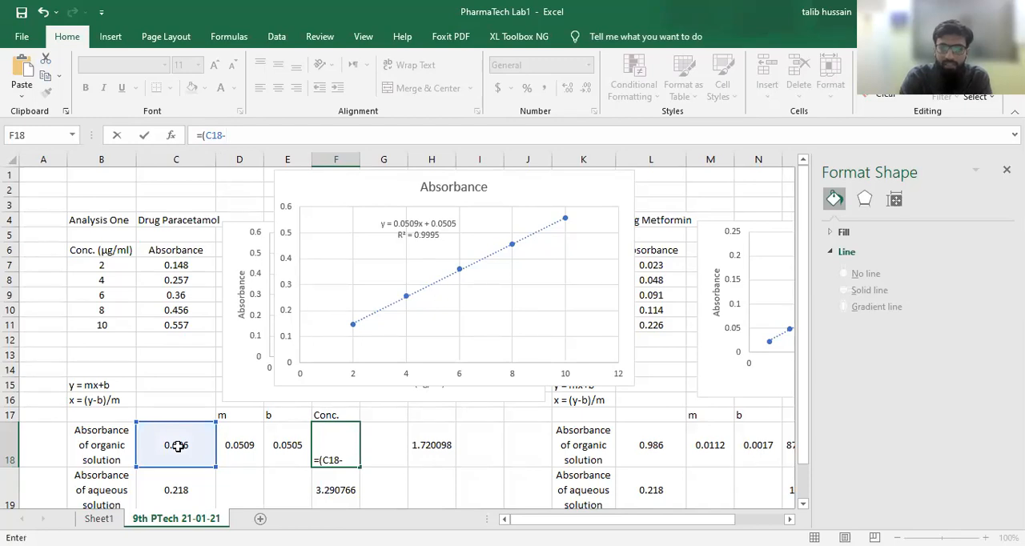
click(290, 449)
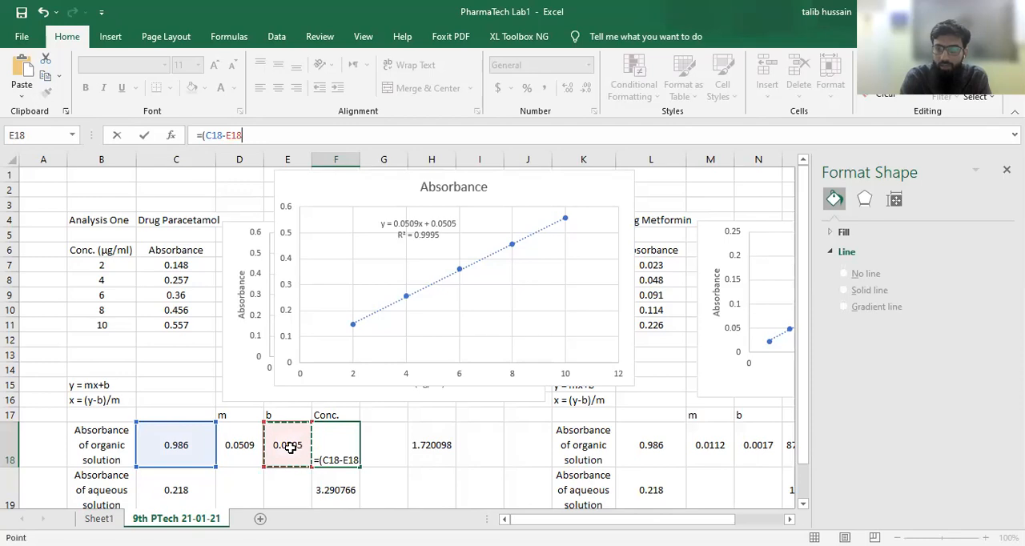
text())
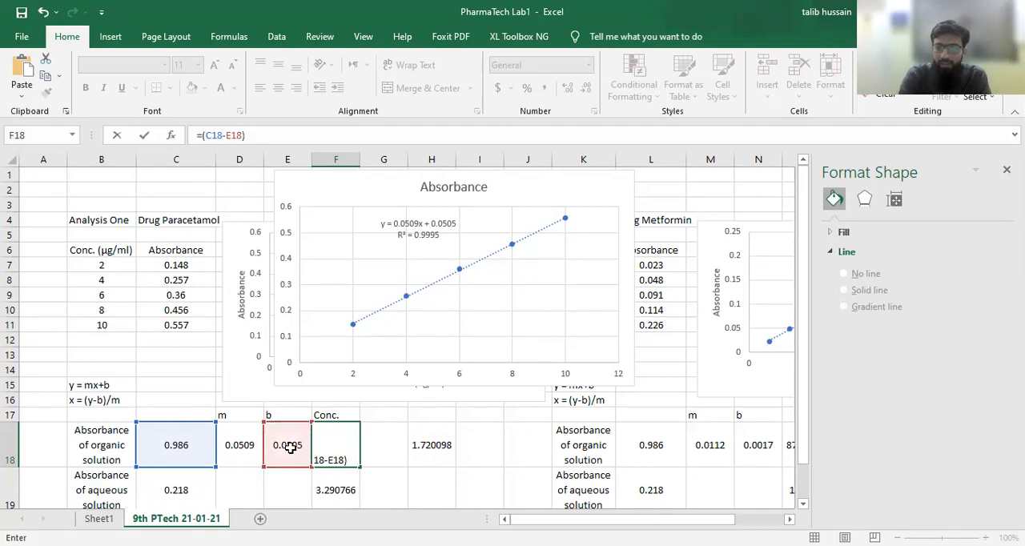
text(/)
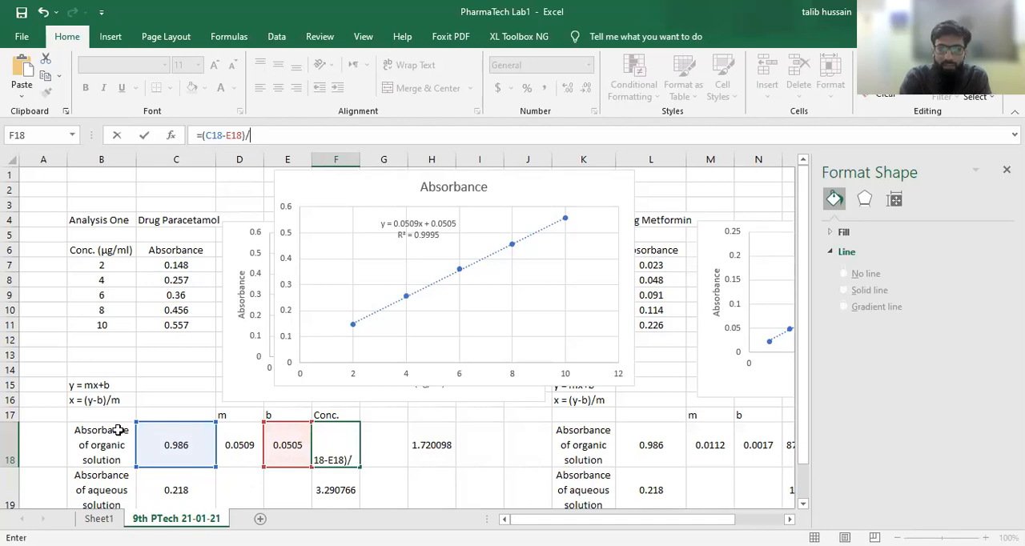
click(238, 445)
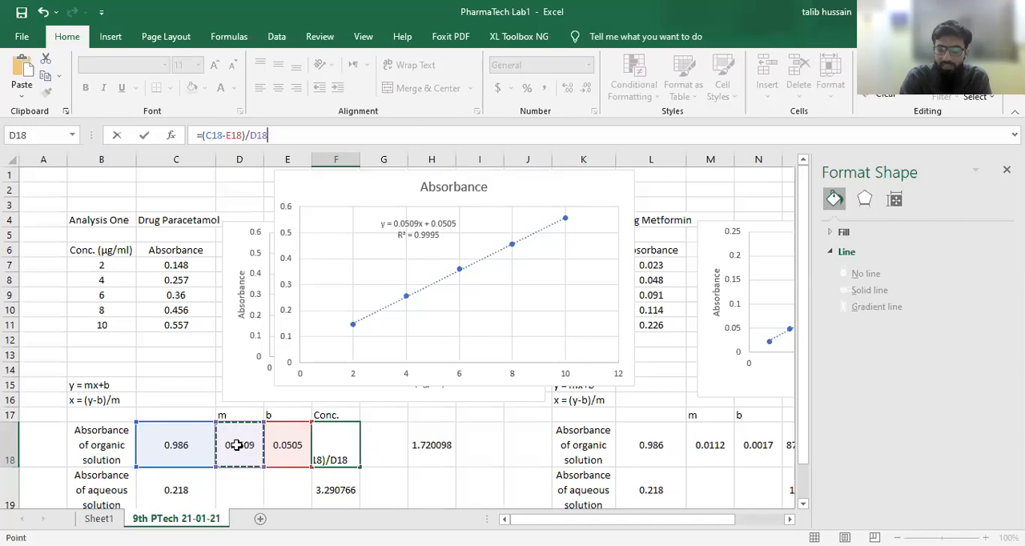
key(Return)
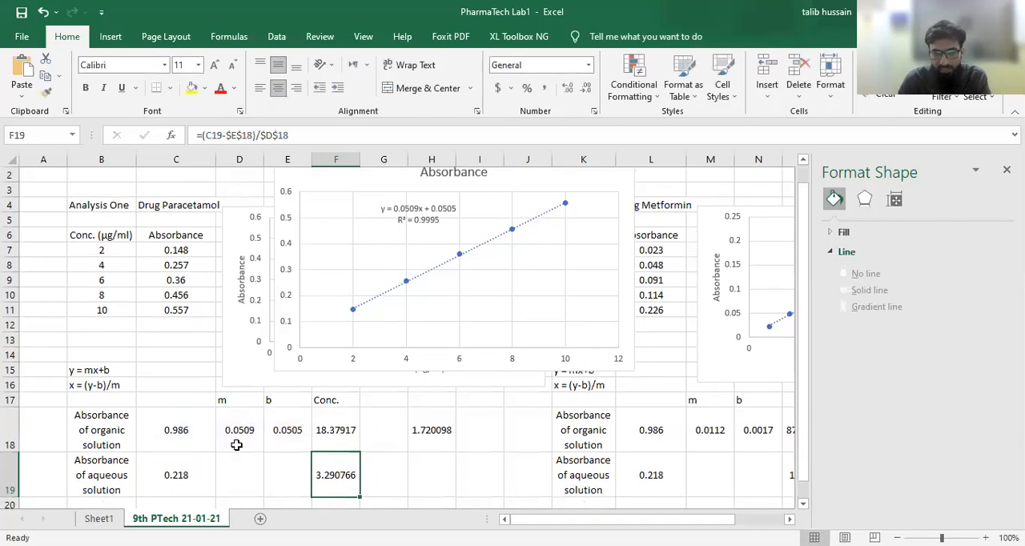
- Try filling the F18 formula down to F19 with relative references and inspect the cells it refers to in row 19
click(344, 432)
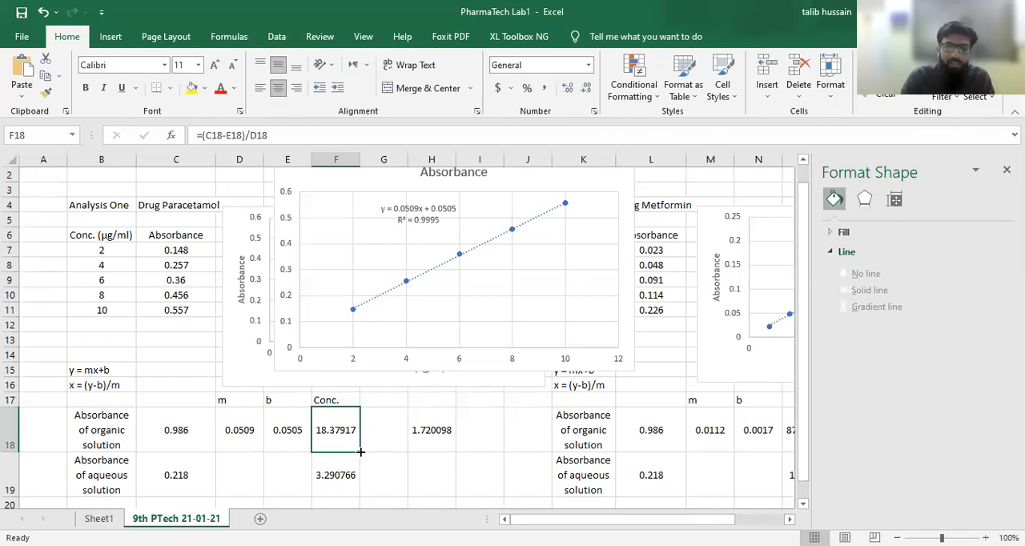
drag(361, 453, 359, 493)
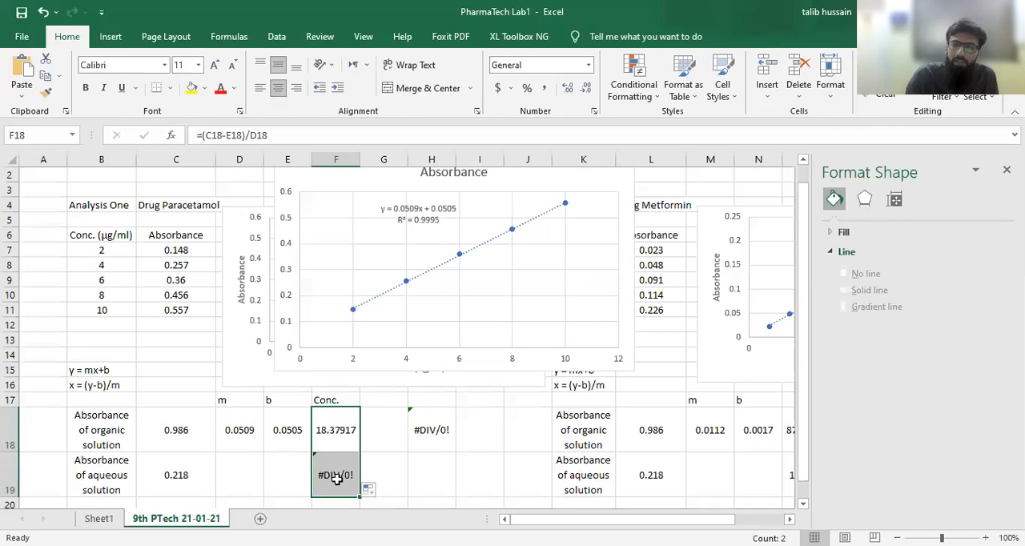
click(337, 478)
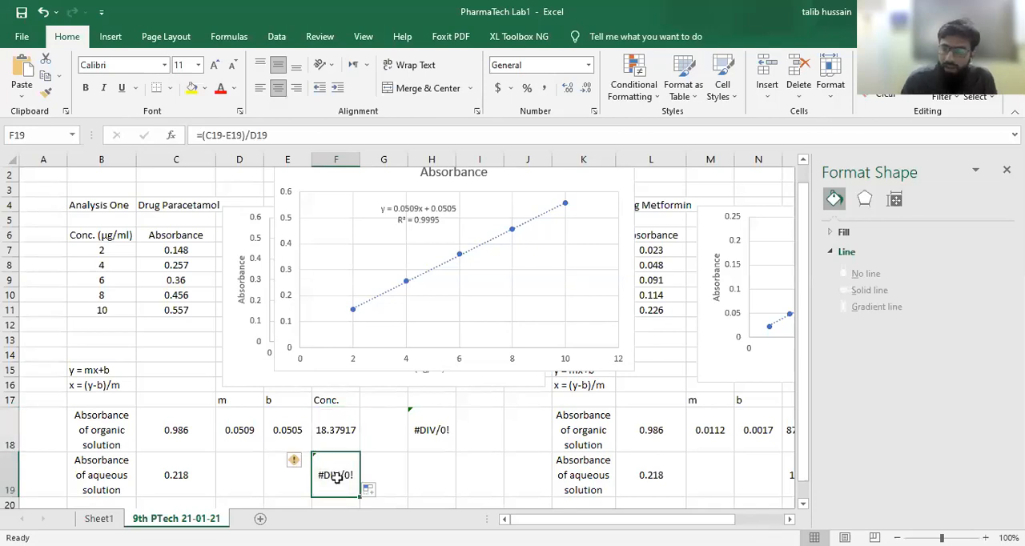
click(238, 474)
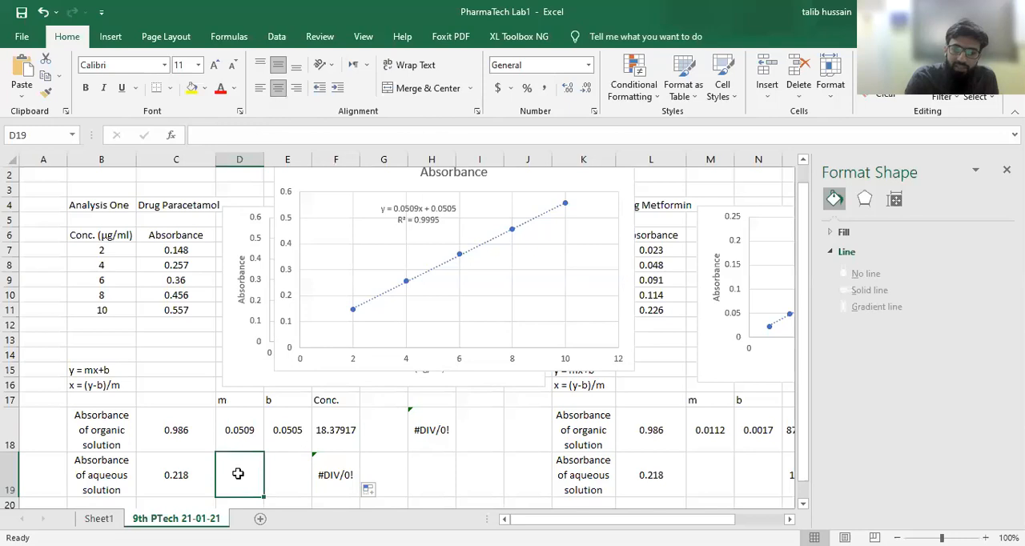
click(289, 468)
click(169, 466)
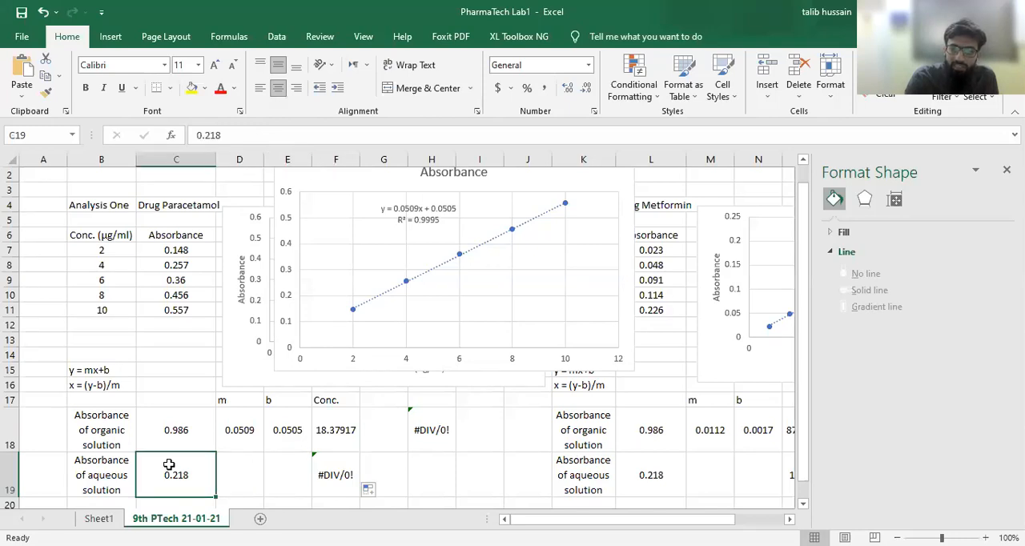
click(238, 468)
click(295, 474)
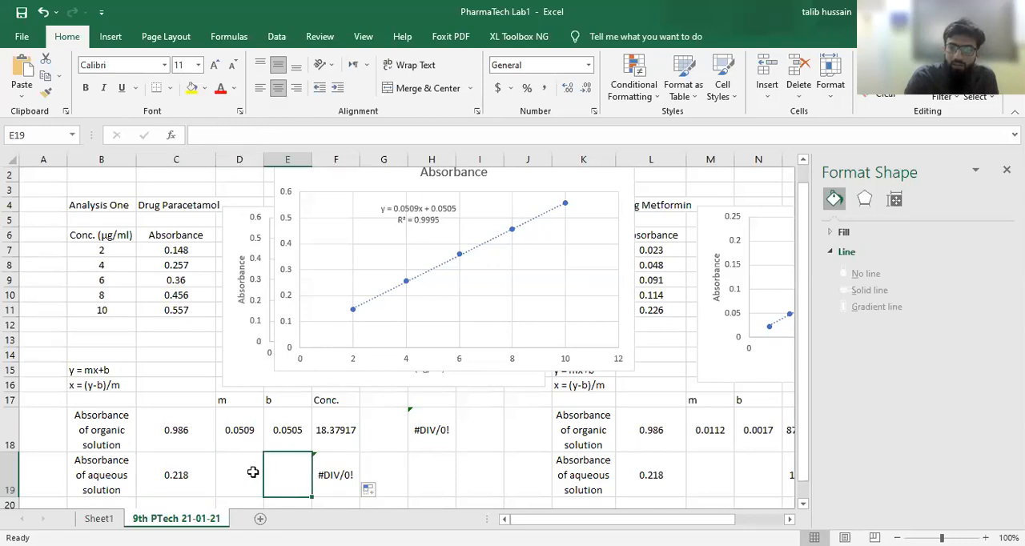
- Make the slope and intercept references absolute in F18 as =(C18-$E$18)/$D$18 and fill the formula down to F19
click(339, 421)
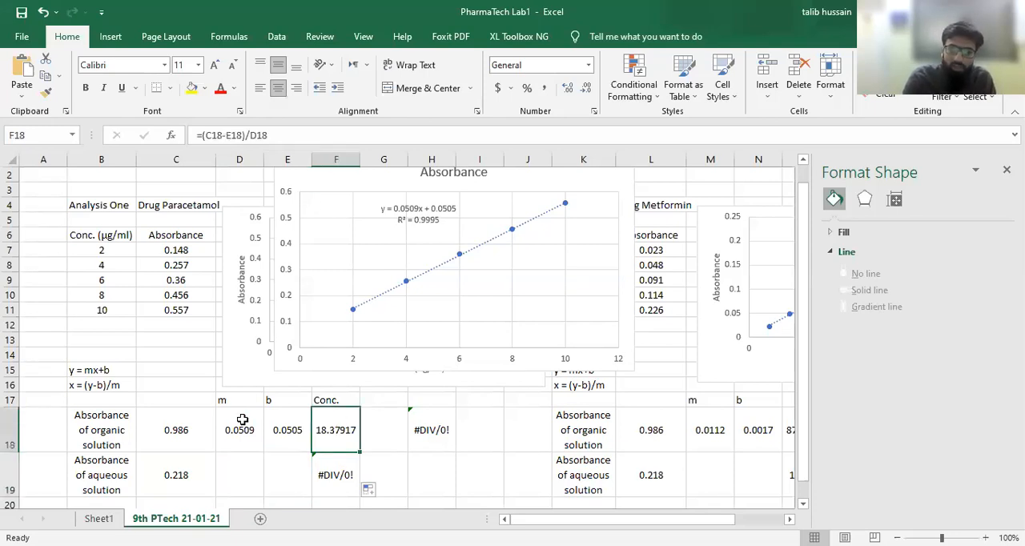
click(250, 136)
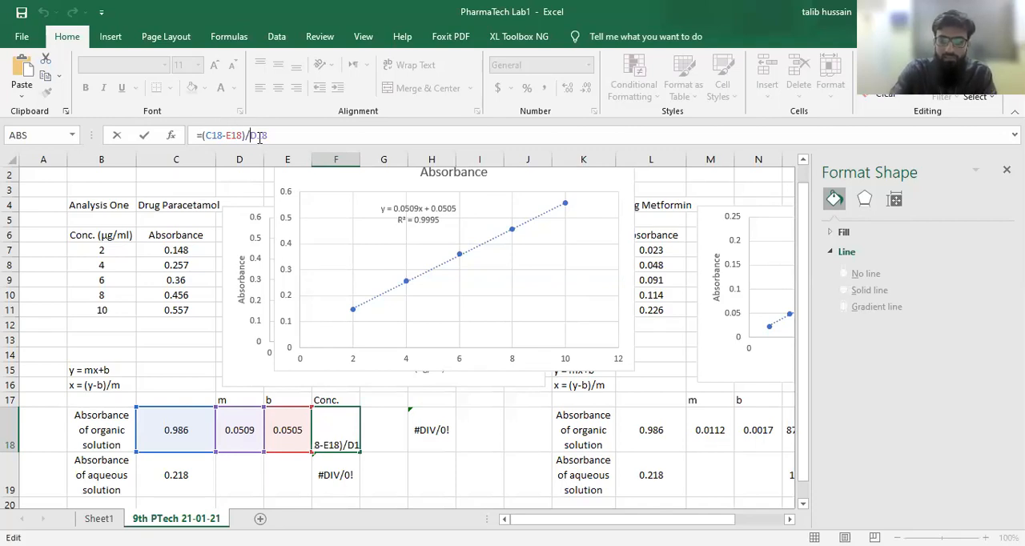
text($)
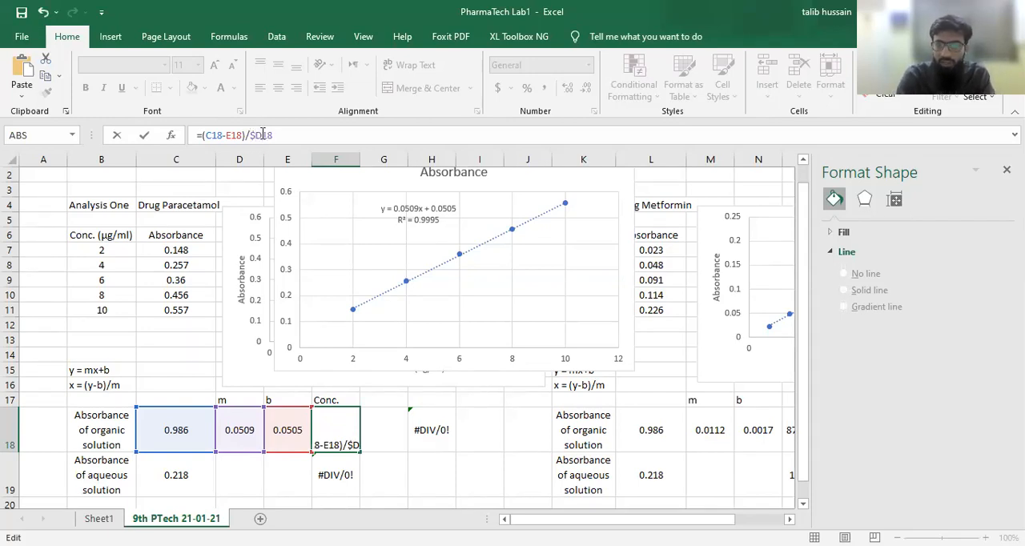
text($)
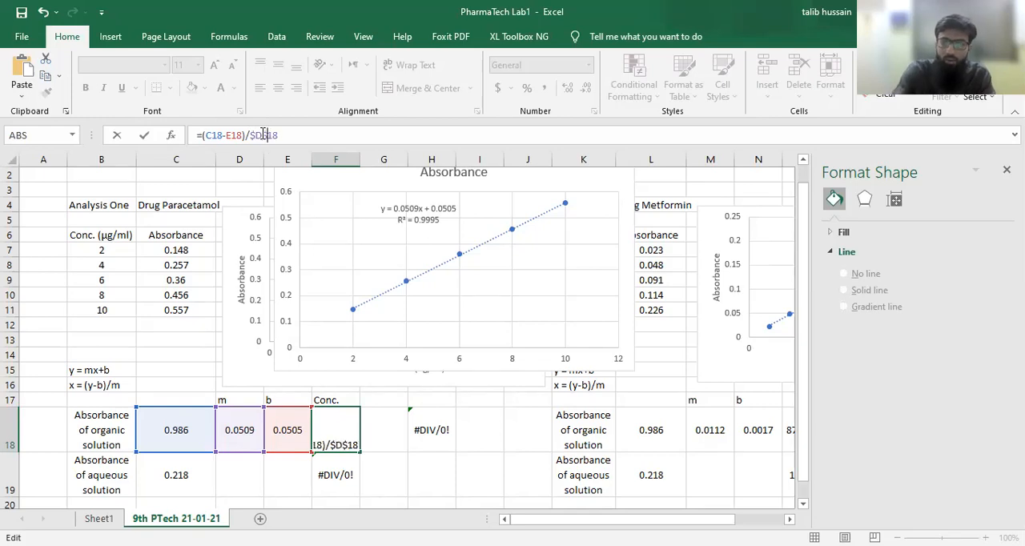
click(230, 134)
text($)
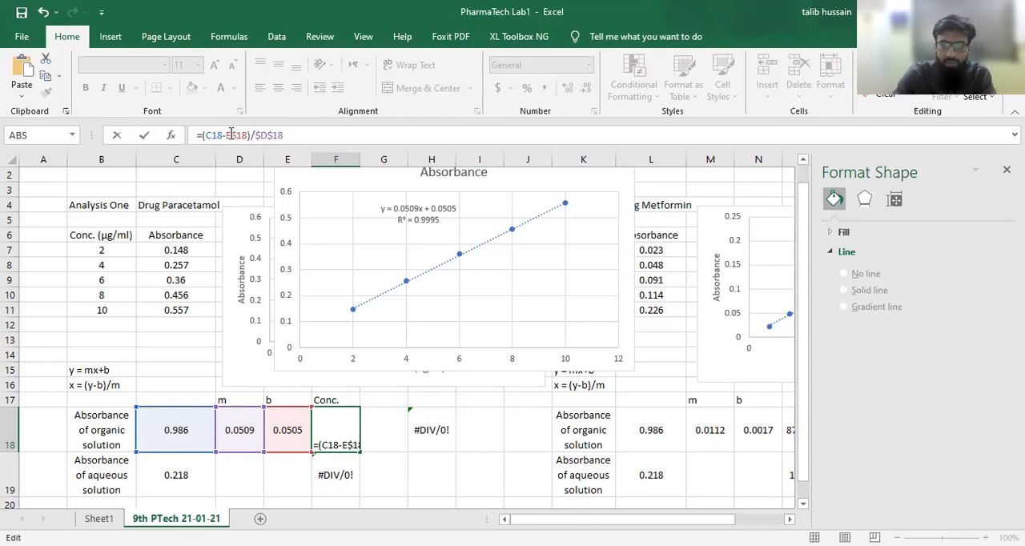
click(227, 135)
text($)
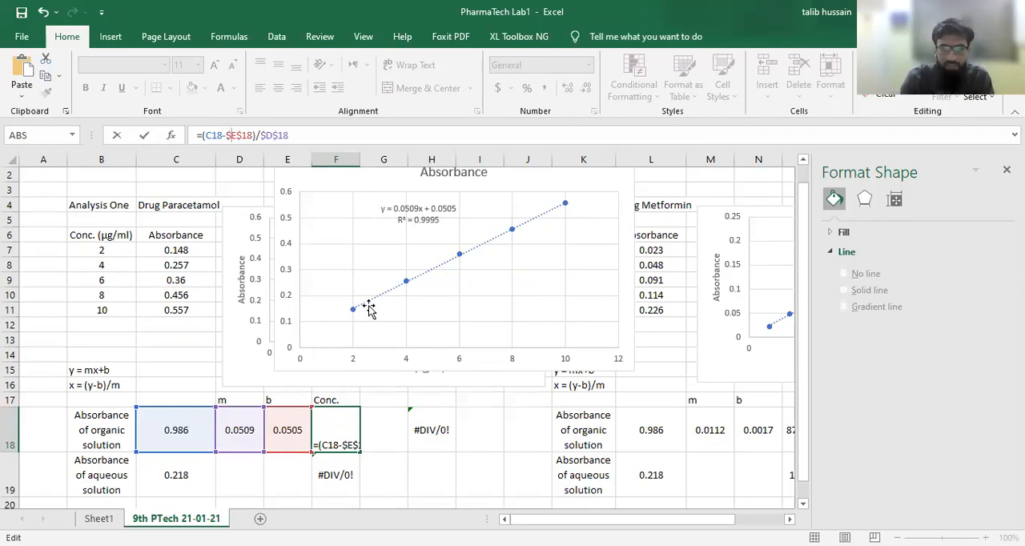
key(Return)
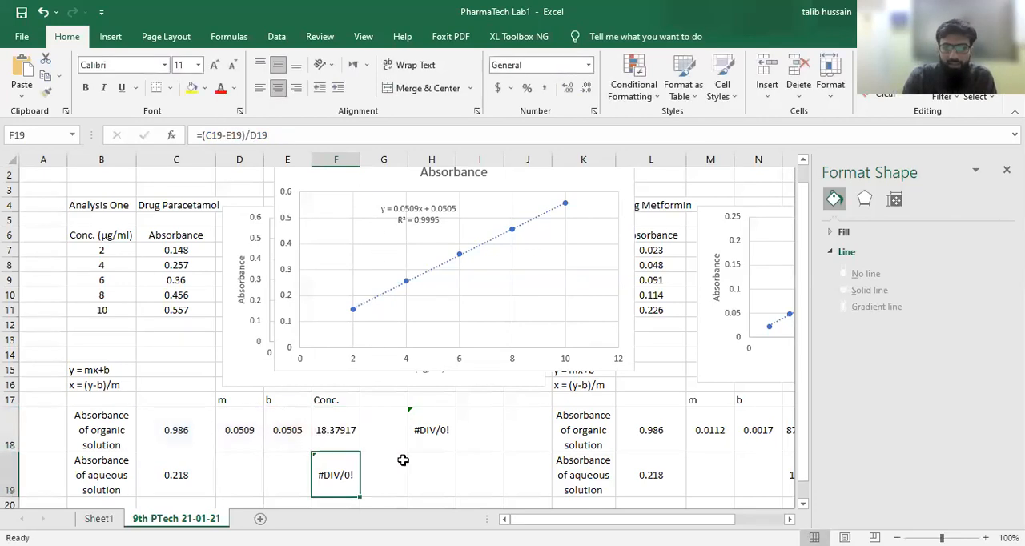
click(352, 442)
drag(360, 453, 359, 486)
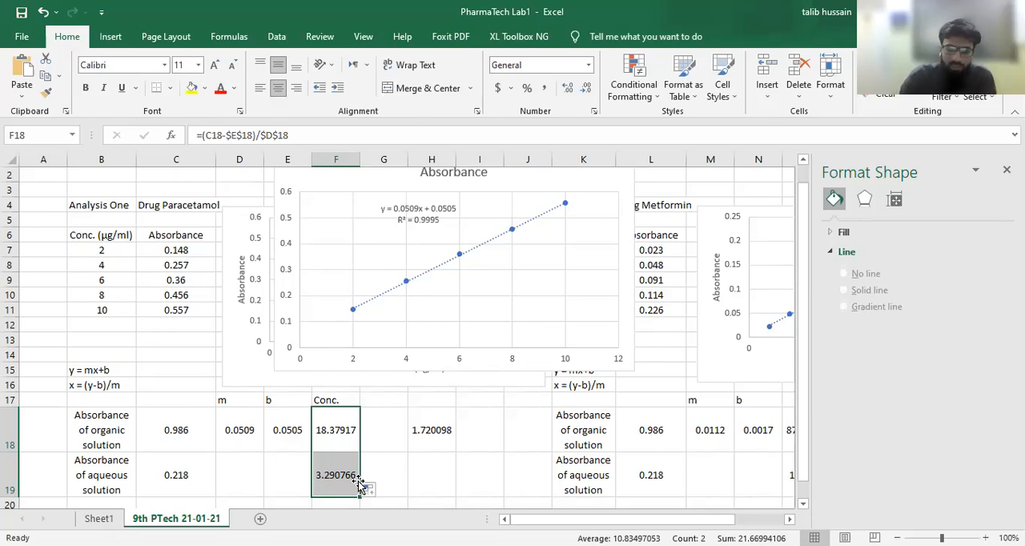
- Compare the natural-log ratio formulas in H18 for Paracetamol and Q18 for Metformin along with the concentration values feeding them
click(427, 440)
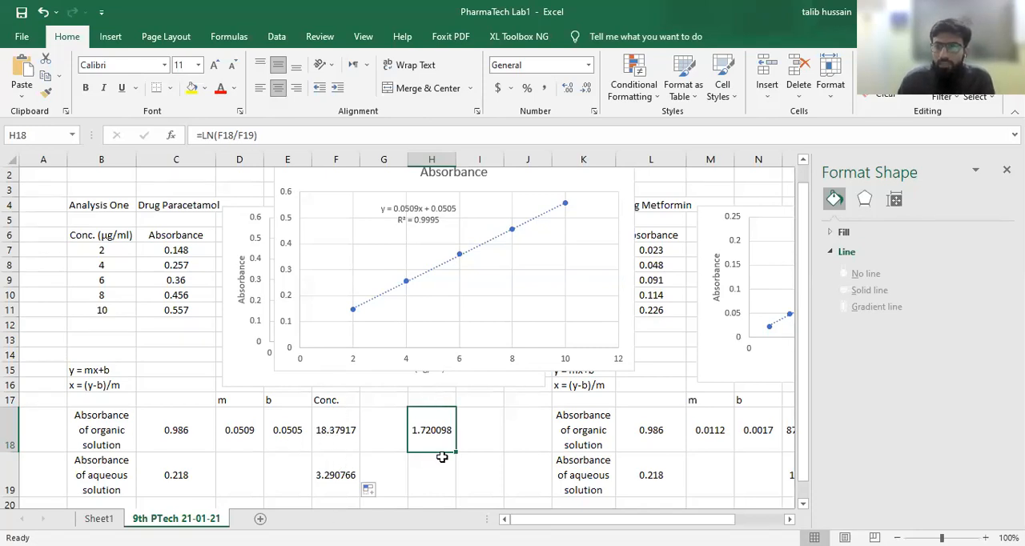
scroll(442, 457, right, 5)
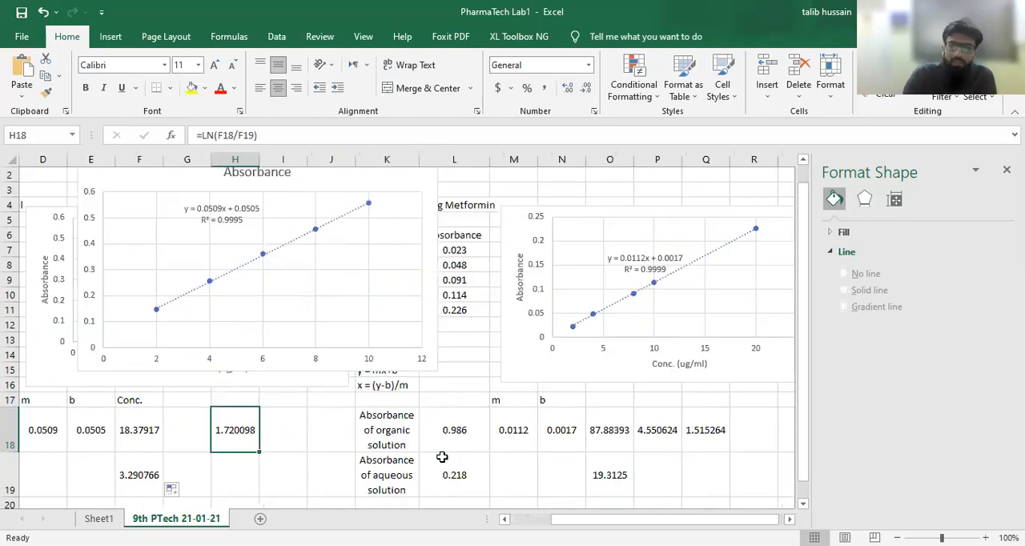
scroll(443, 456, left, 2)
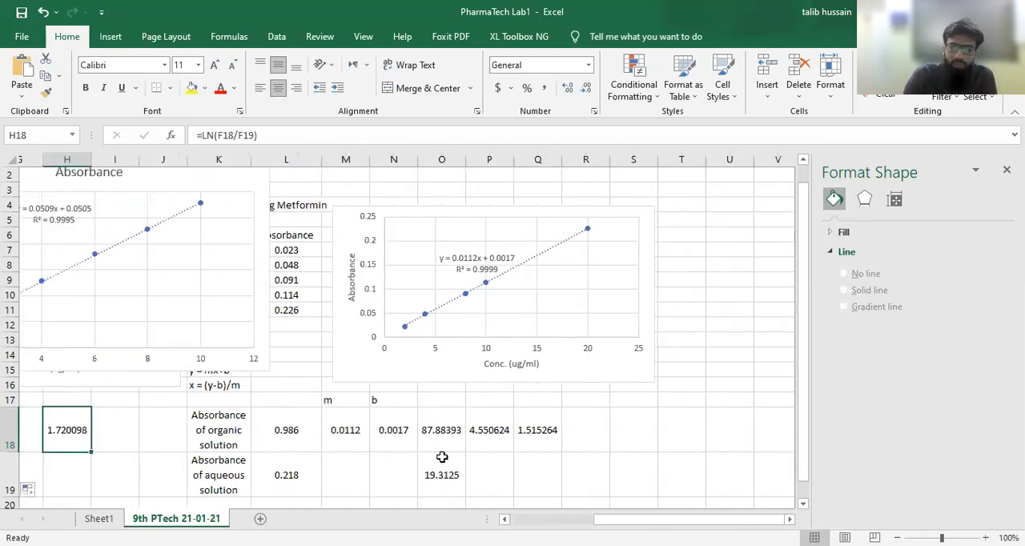
click(558, 435)
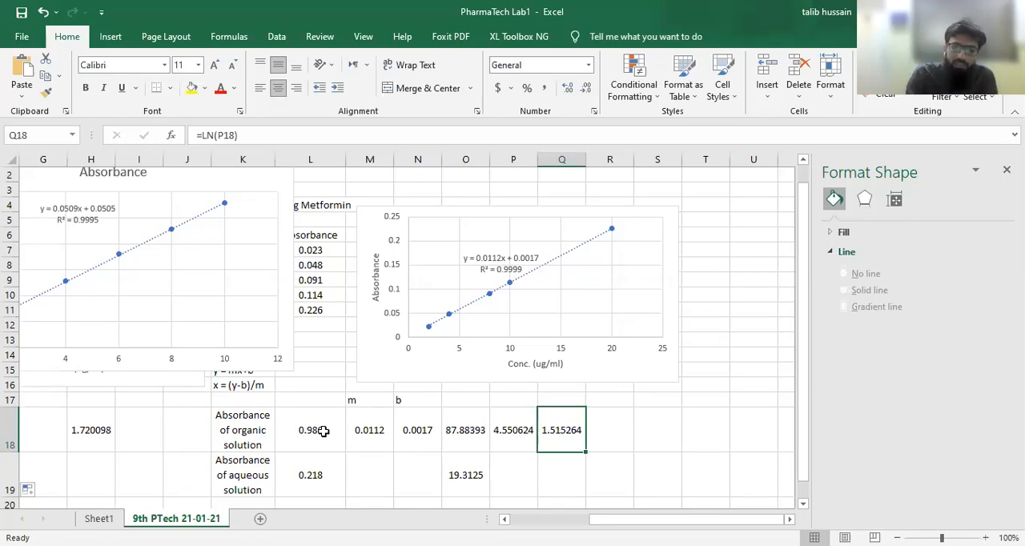
scroll(216, 430, left, 3)
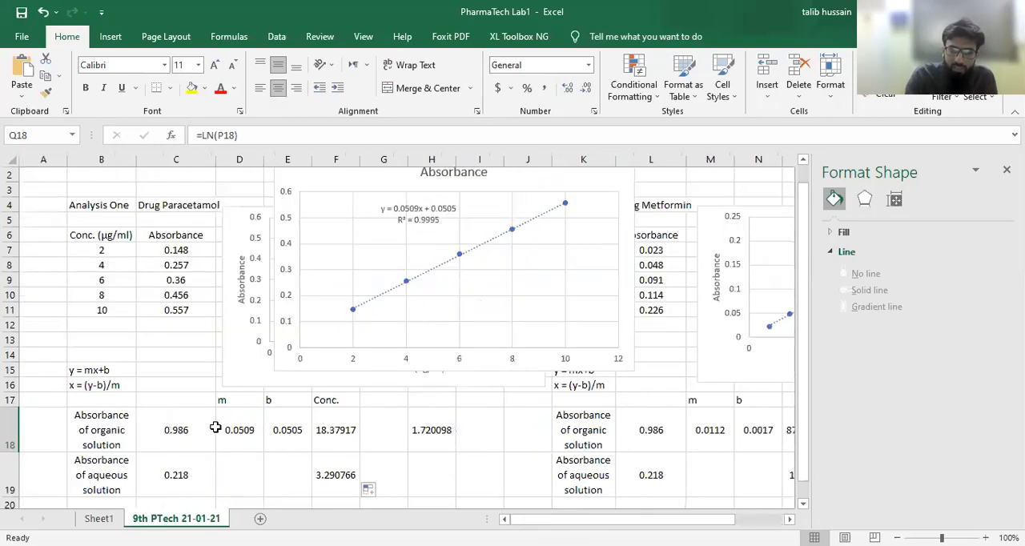
scroll(430, 463, right, 4)
scroll(430, 463, left, 4)
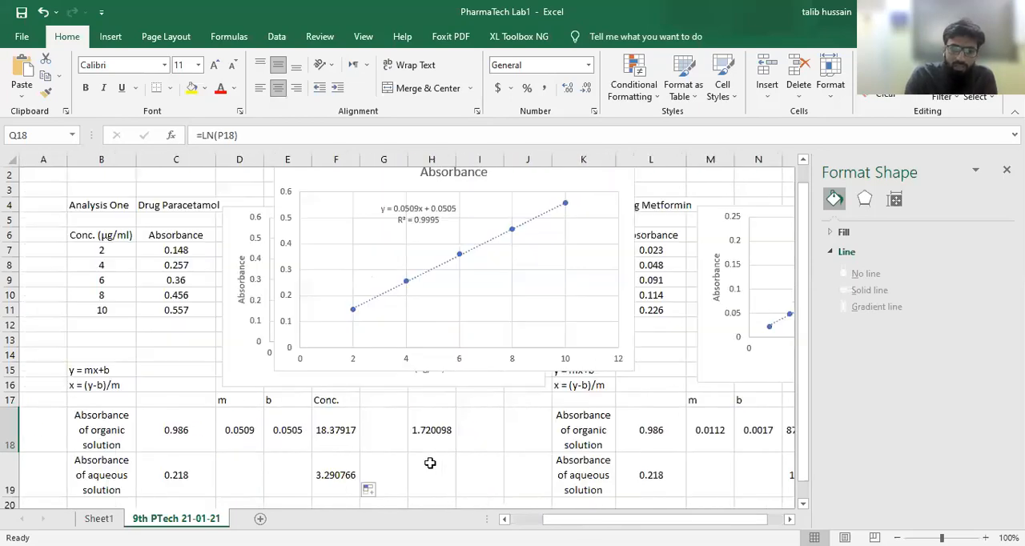
scroll(430, 463, right, 3)
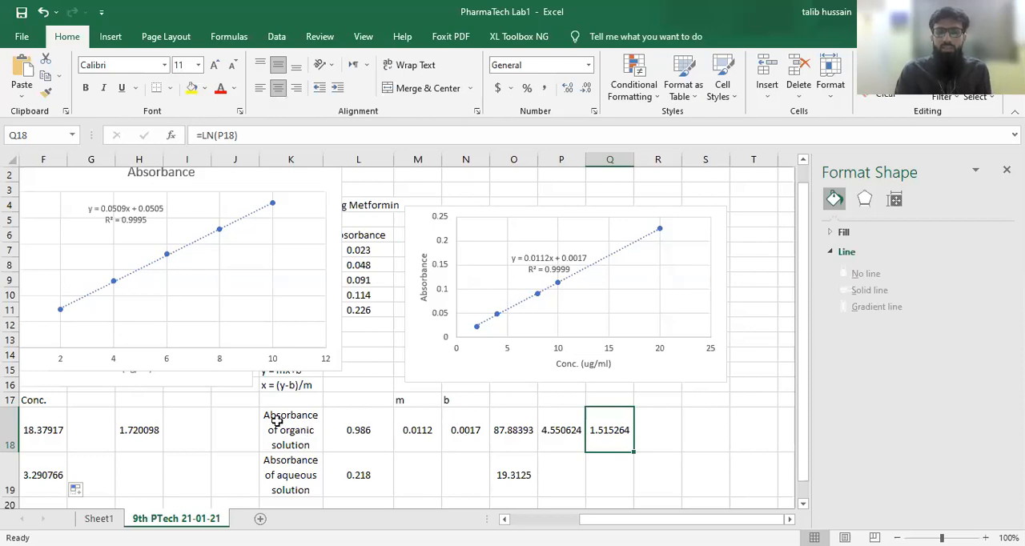
scroll(276, 422, left, 3)
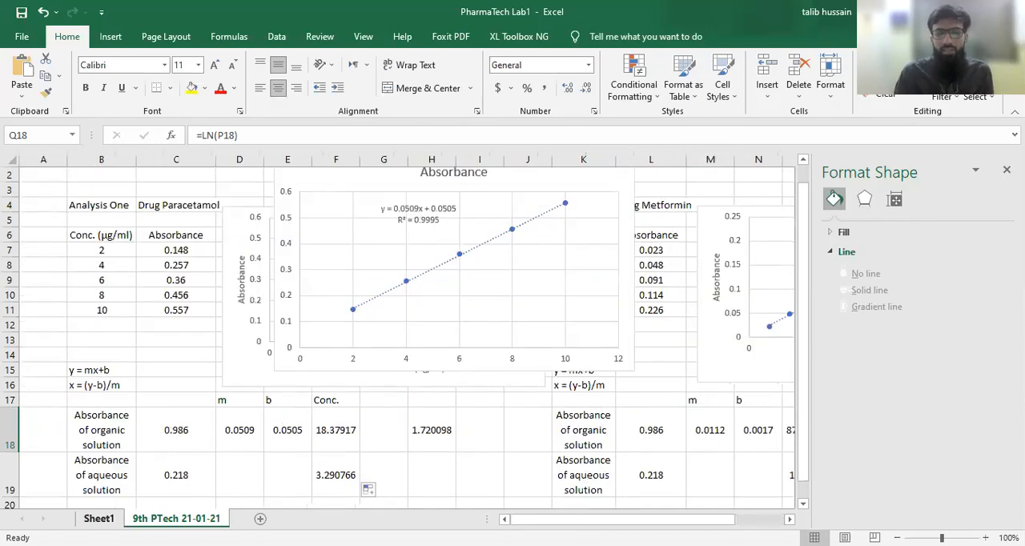
- Switch to Sheet1 and close the Format Shape pane to free space for the % release worksheet
click(98, 519)
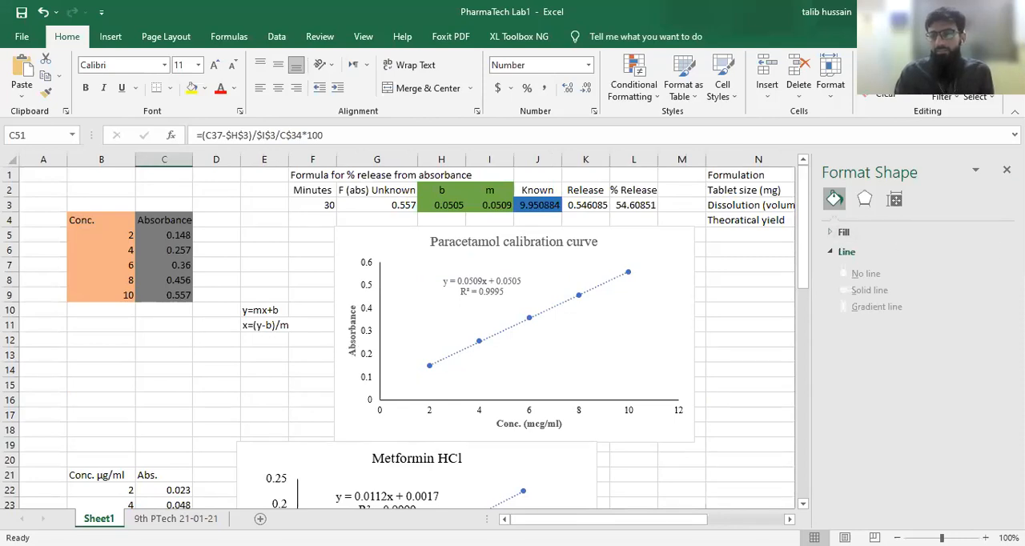
click(1007, 170)
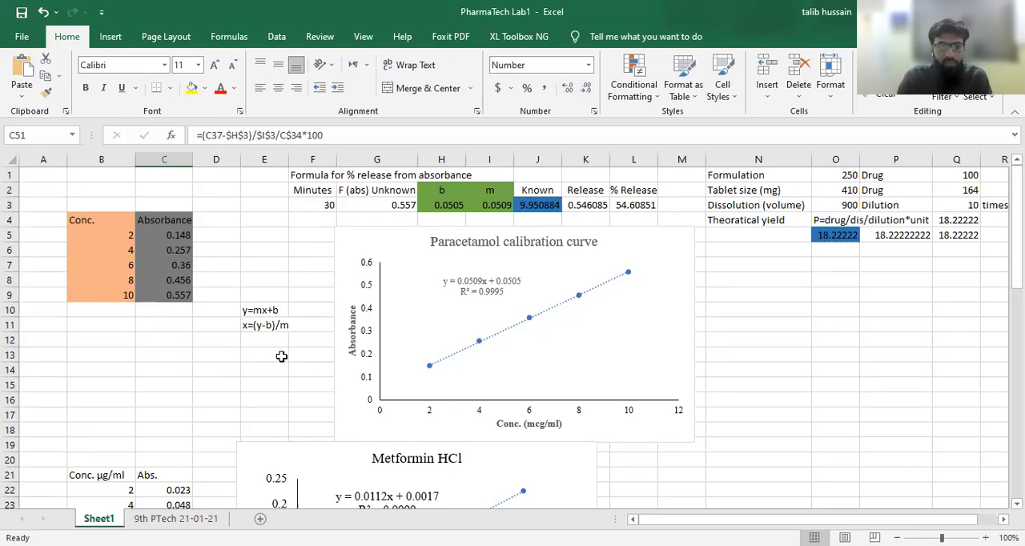
- Examine the Paracetamol calibration concentrations and absorbances in B5:C9 and the intercept b and slope m in H2:I3
click(109, 250)
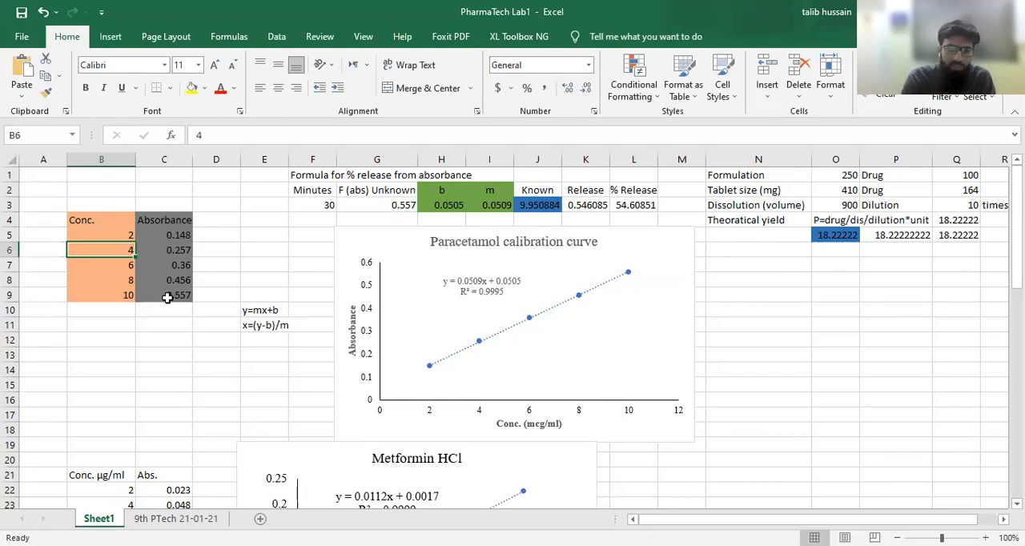
click(88, 221)
key(Down)
drag(91, 237, 92, 293)
drag(184, 234, 183, 293)
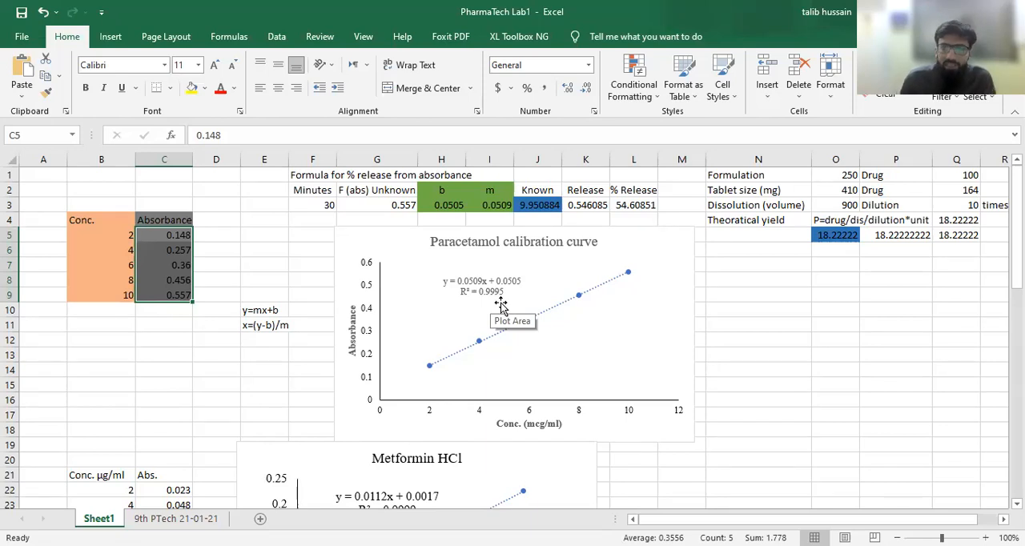
click(441, 188)
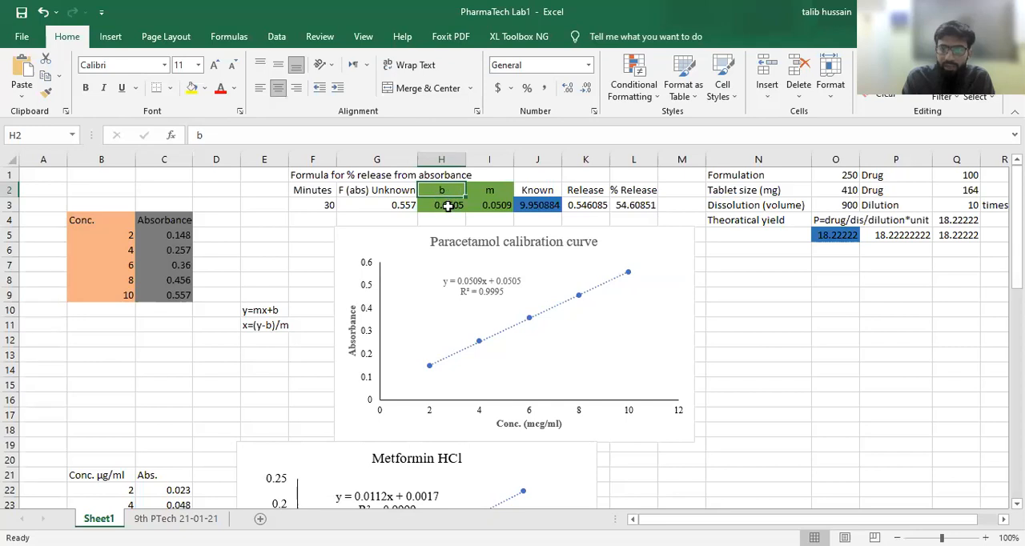
click(447, 206)
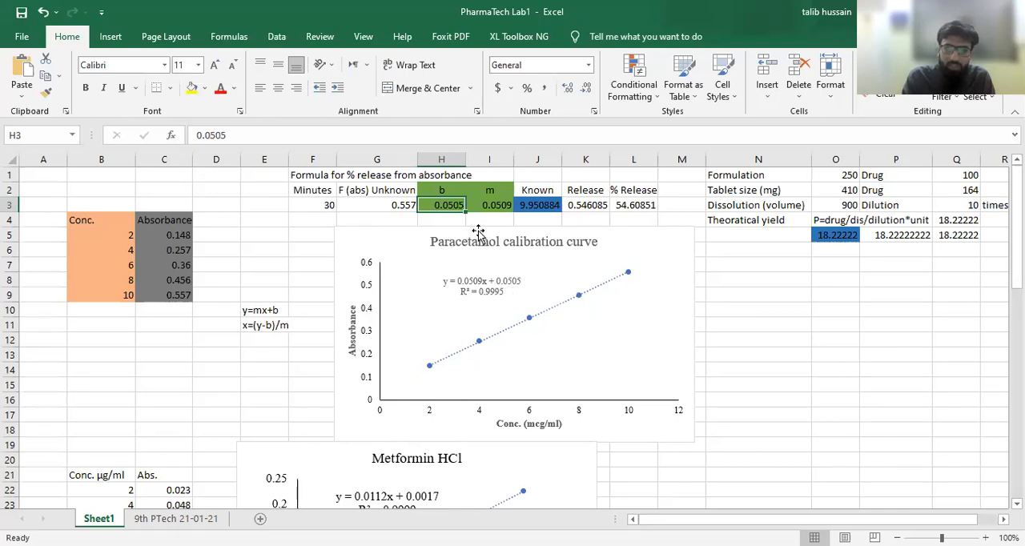
click(490, 190)
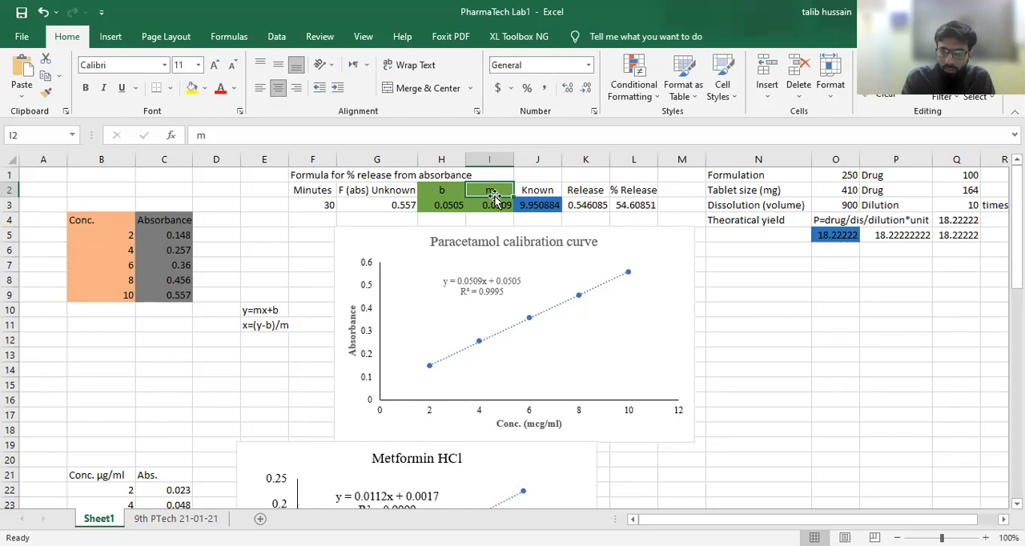
click(494, 208)
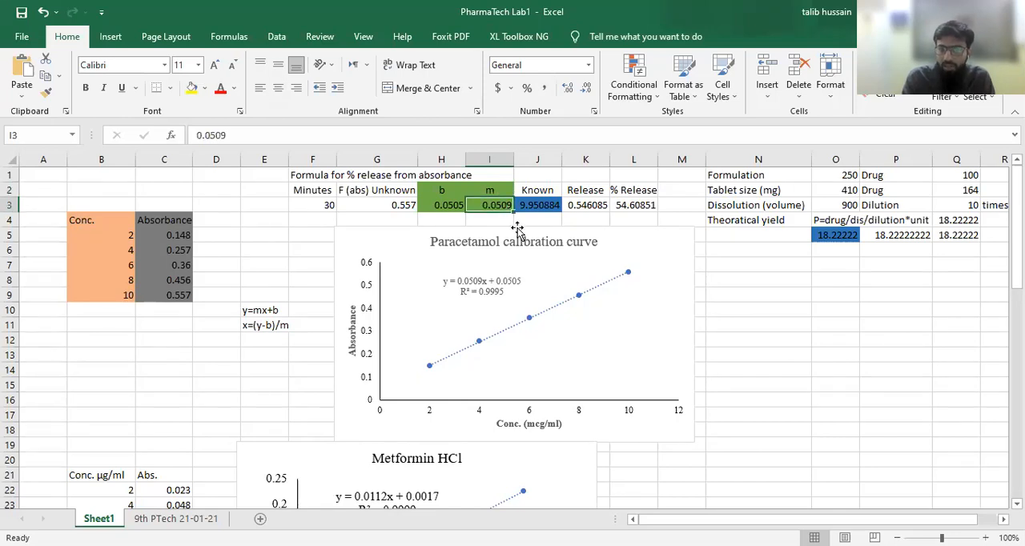
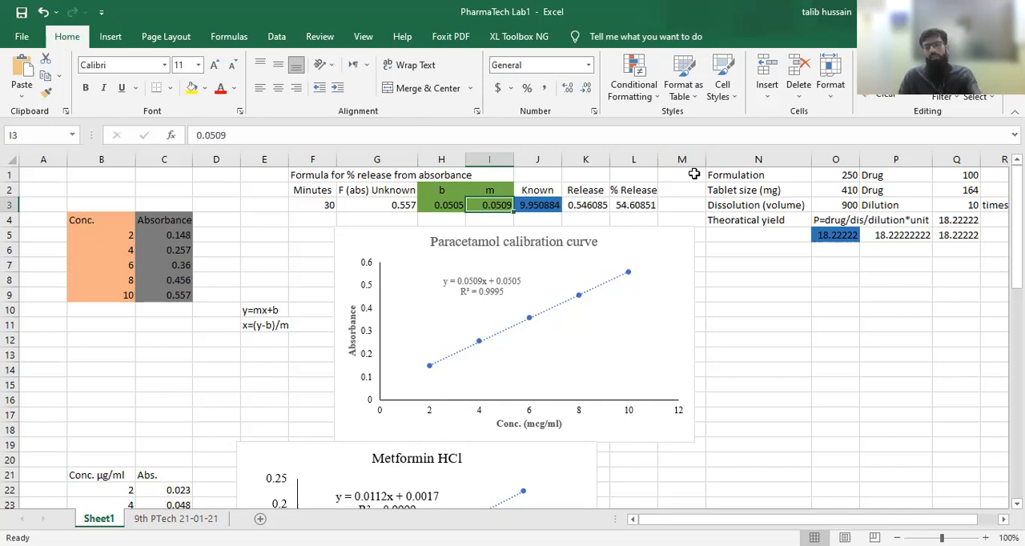
- Examine the formulation, tablet size, dissolution volume and drug inputs in O1:Q3, including the cells referenced by the drug formula in Q2
click(825, 169)
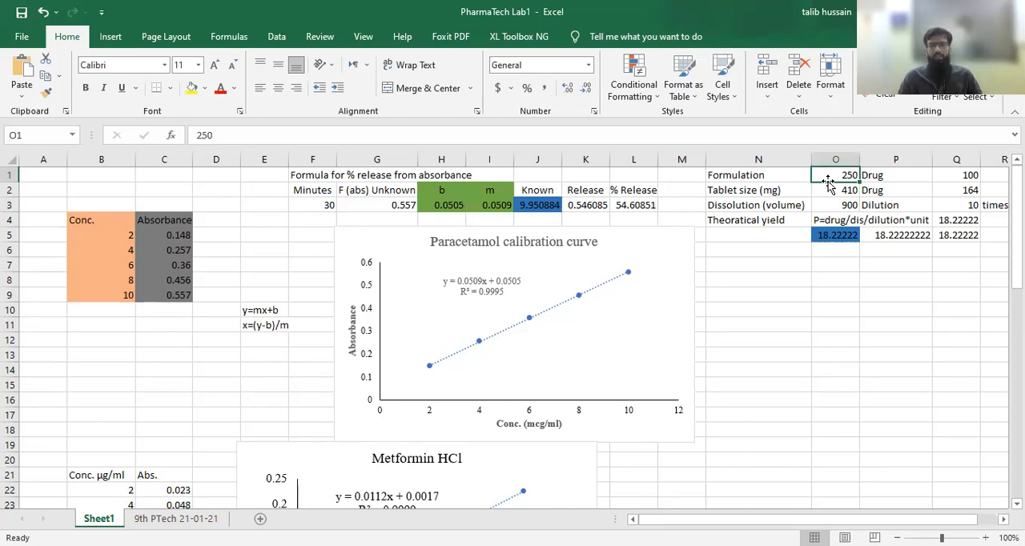
click(962, 175)
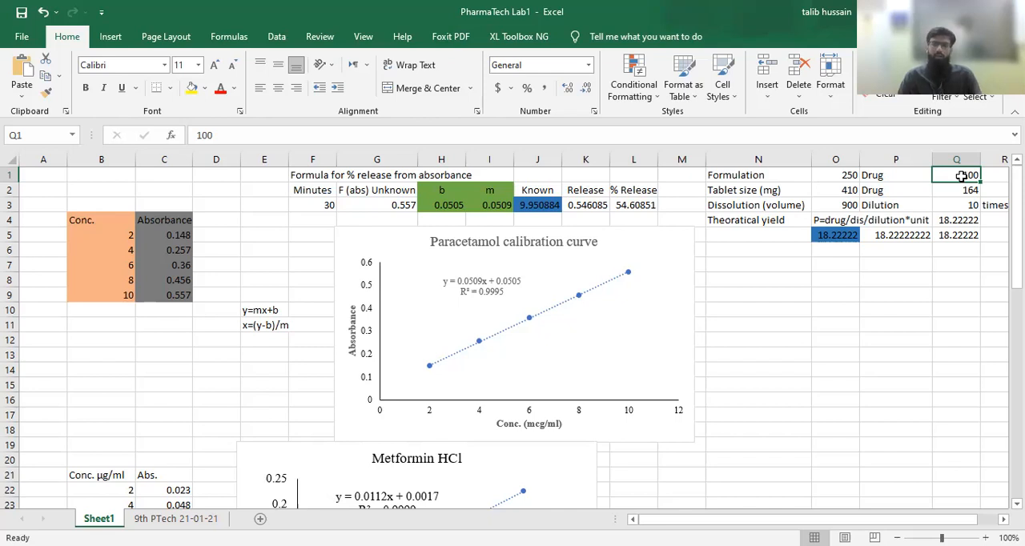
click(829, 190)
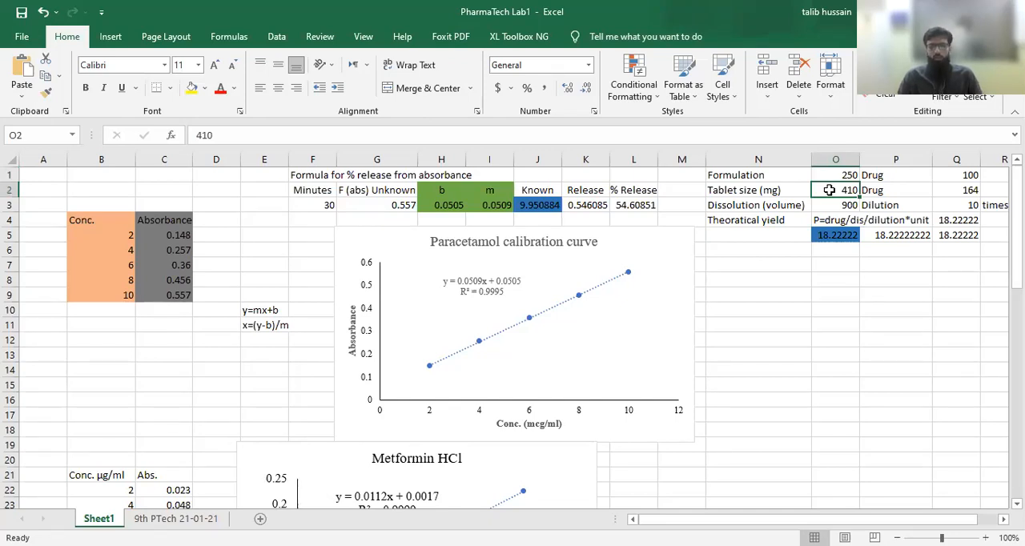
click(961, 190)
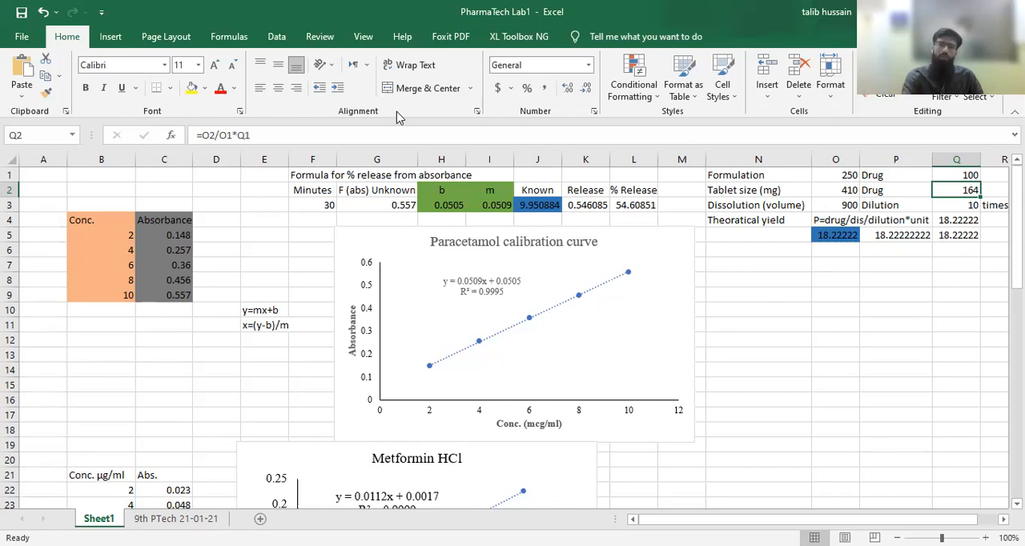
click(266, 135)
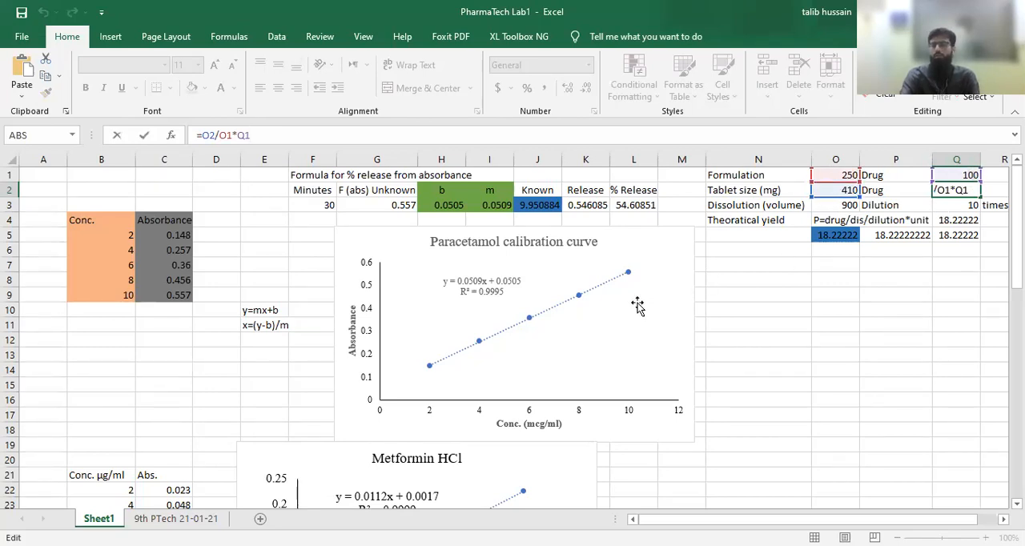
key(Return)
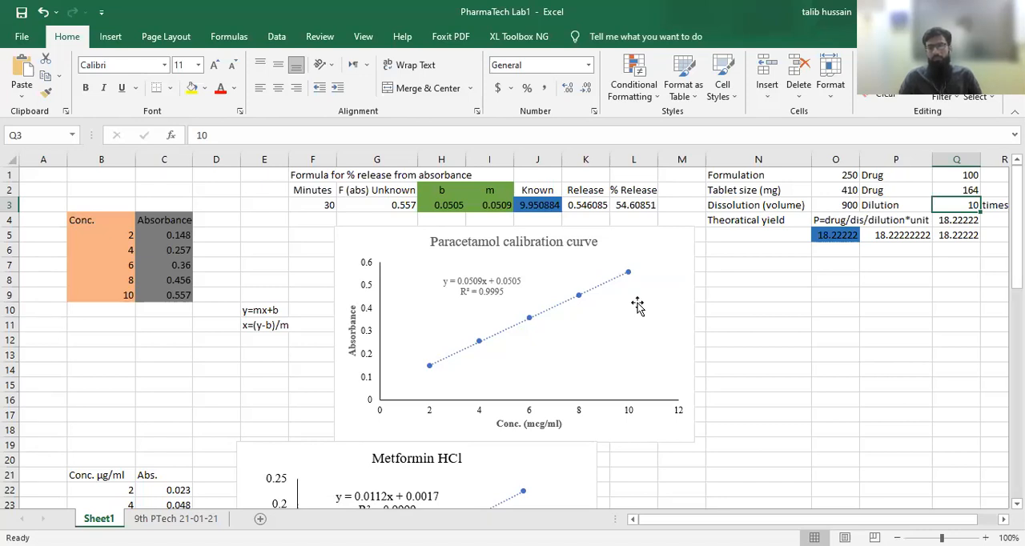
click(831, 205)
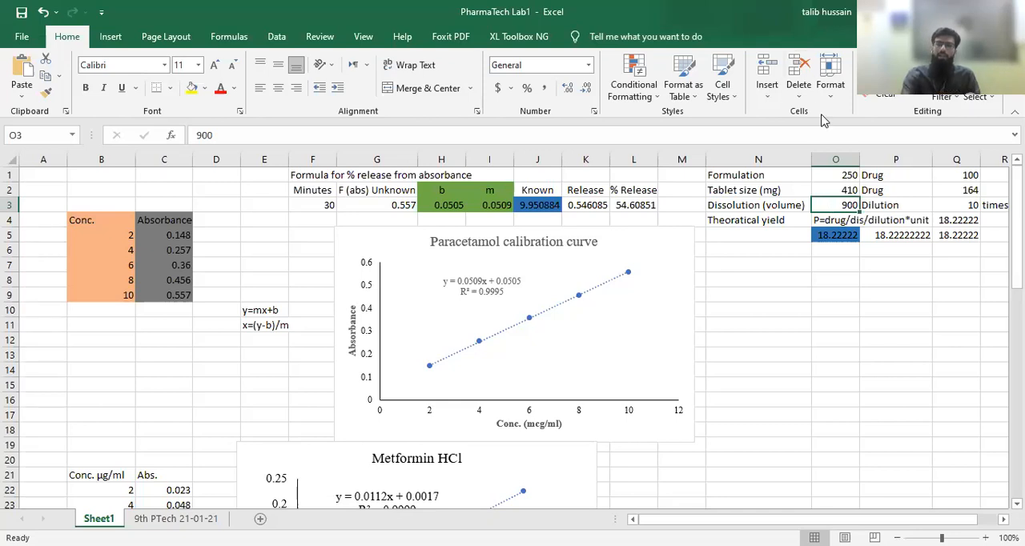
key(alt+Tab)
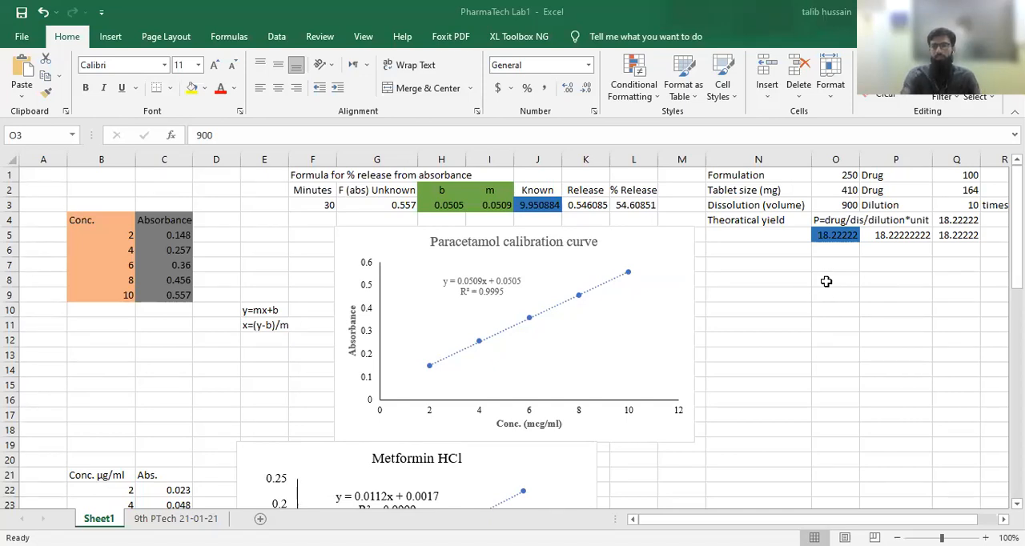
- Enter =Q2/O3 in O8 to divide the drug per tablet by the dissolution volume
click(827, 281)
text(=)
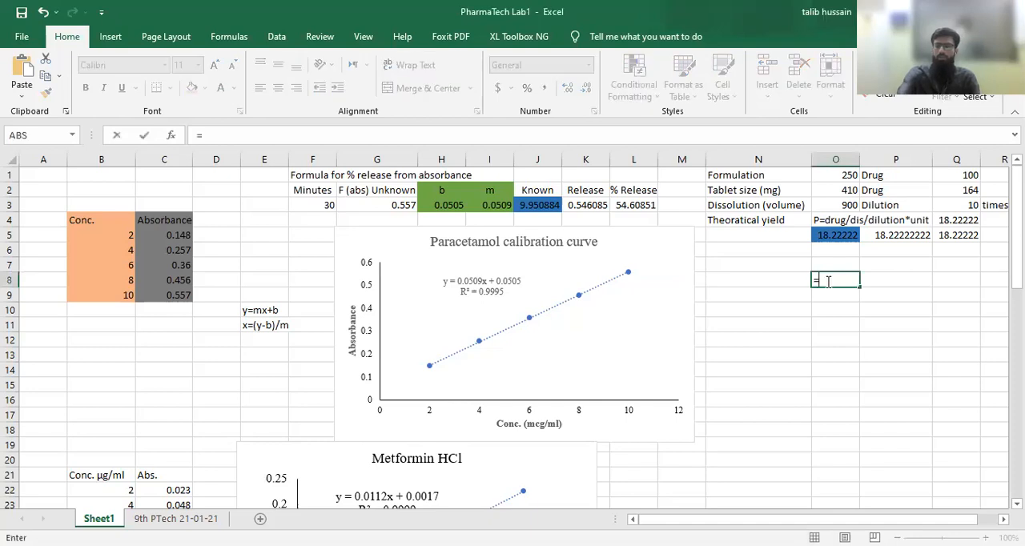
click(965, 190)
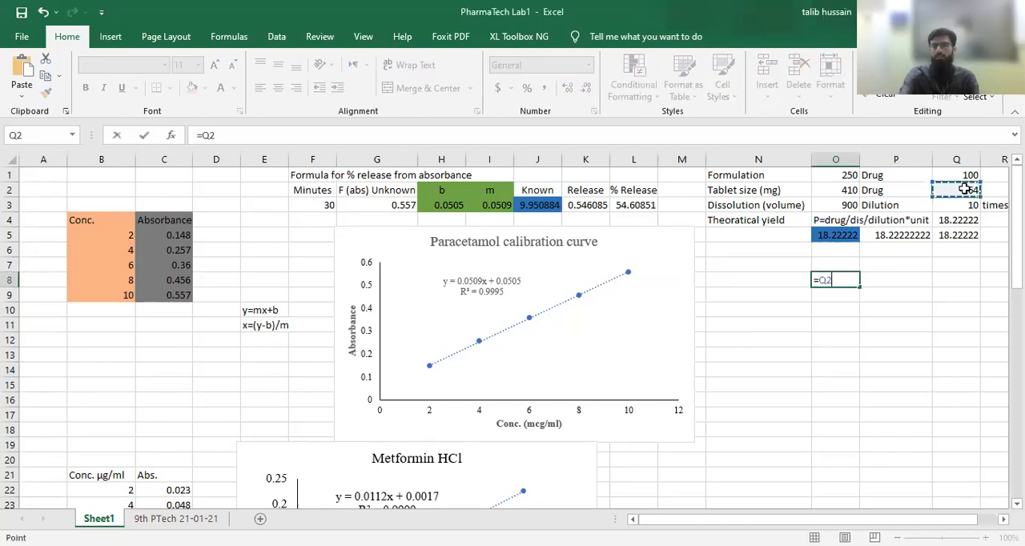
text(/)
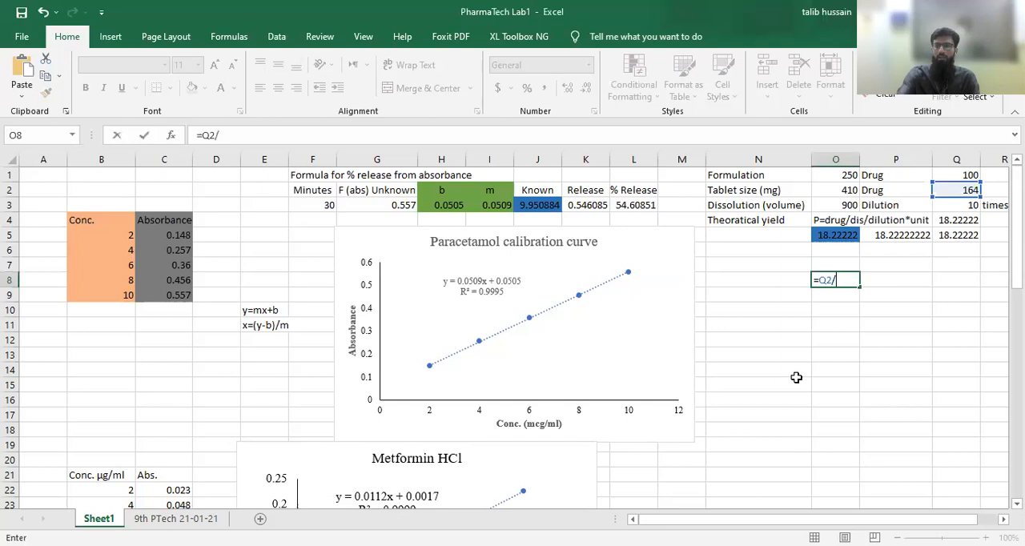
click(833, 210)
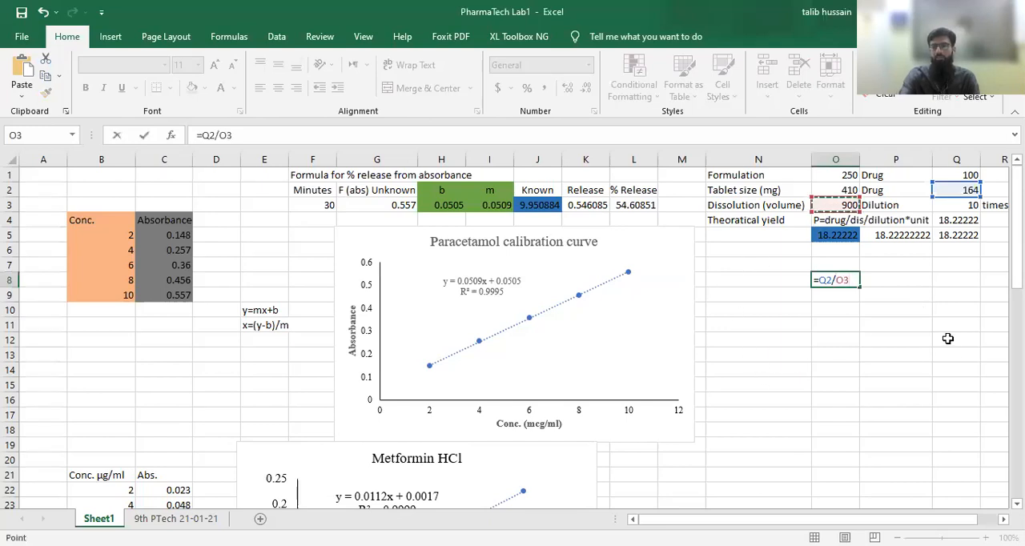
key(Return)
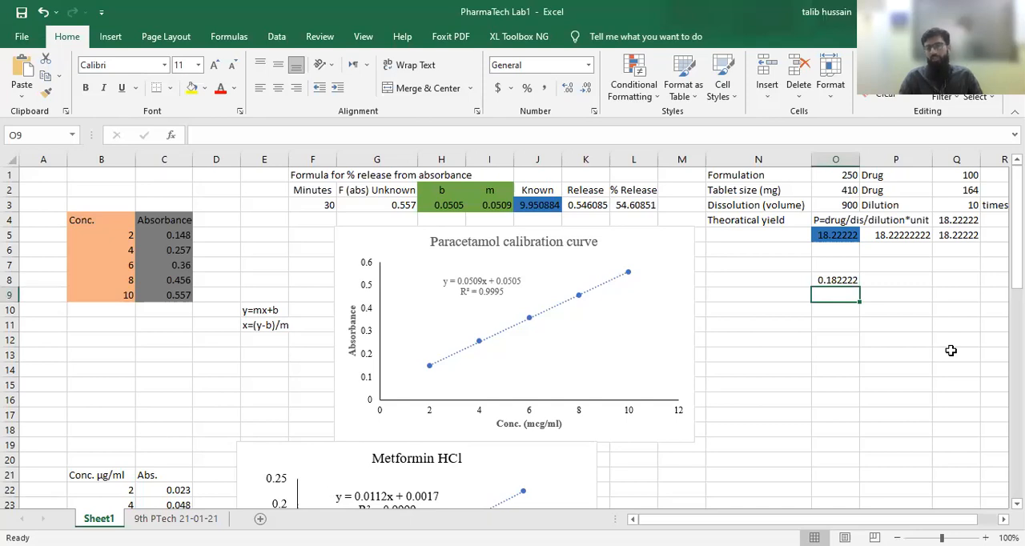
- Extend the formula in O8 to =Q2/O3*1000 to convert the concentration from milligrams to micrograms
click(851, 280)
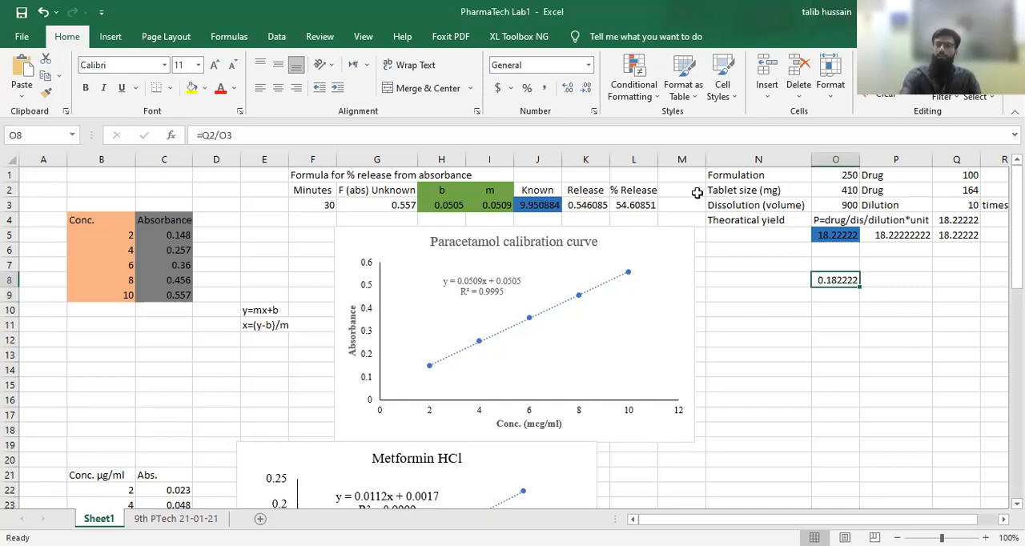
click(277, 136)
text(*)
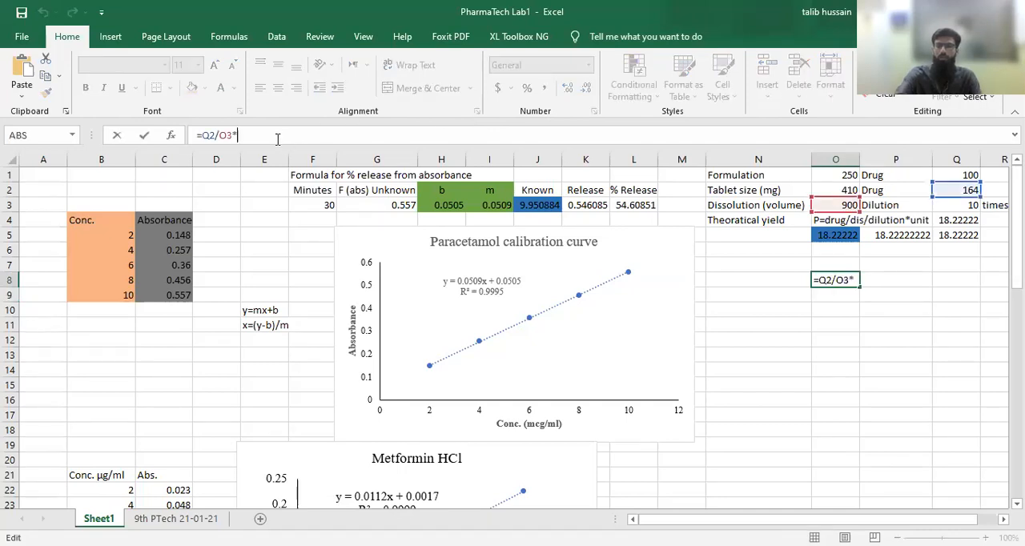
text(1000)
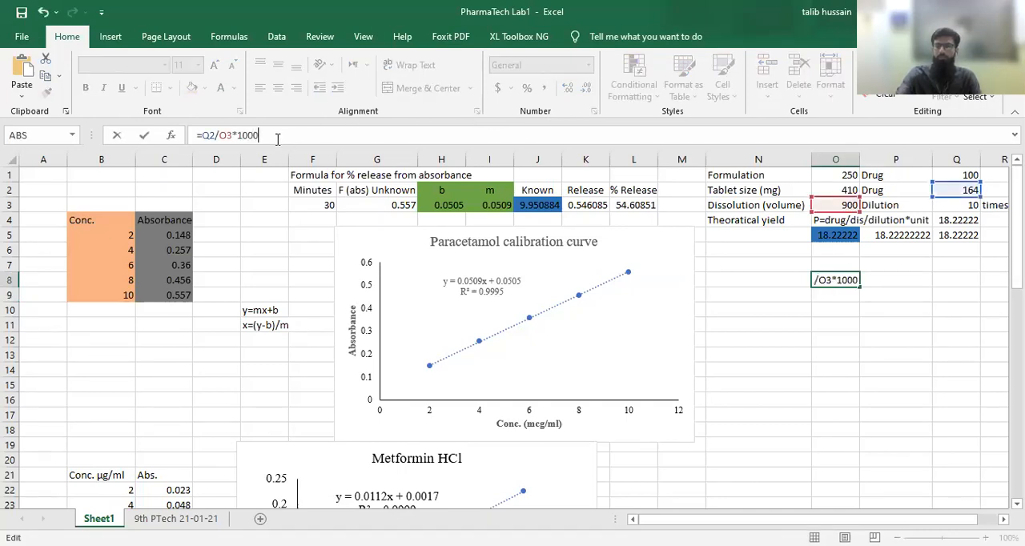
key(Return)
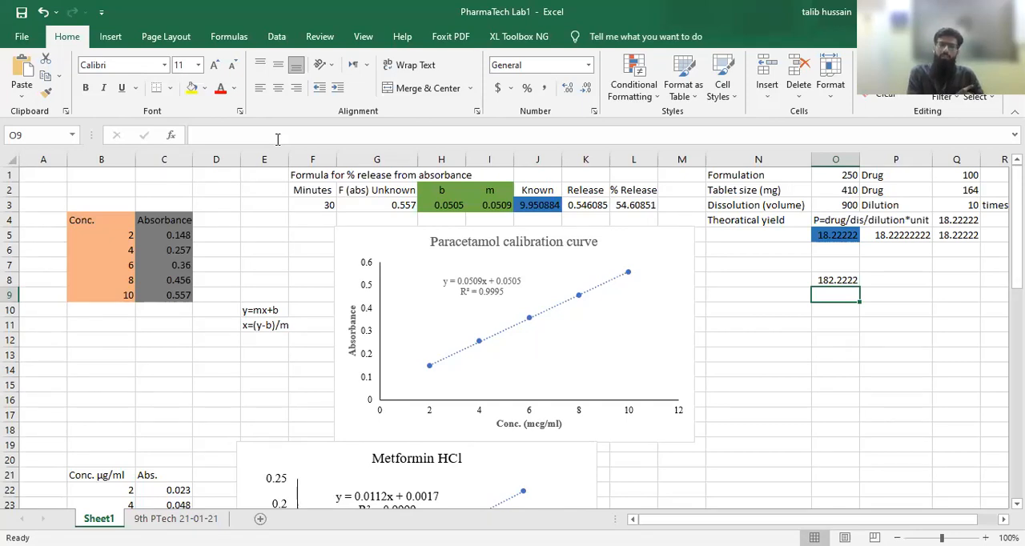
- Account for the tenfold dilution by extending the formula in O8 to =Q2/O3*1000/10
click(118, 305)
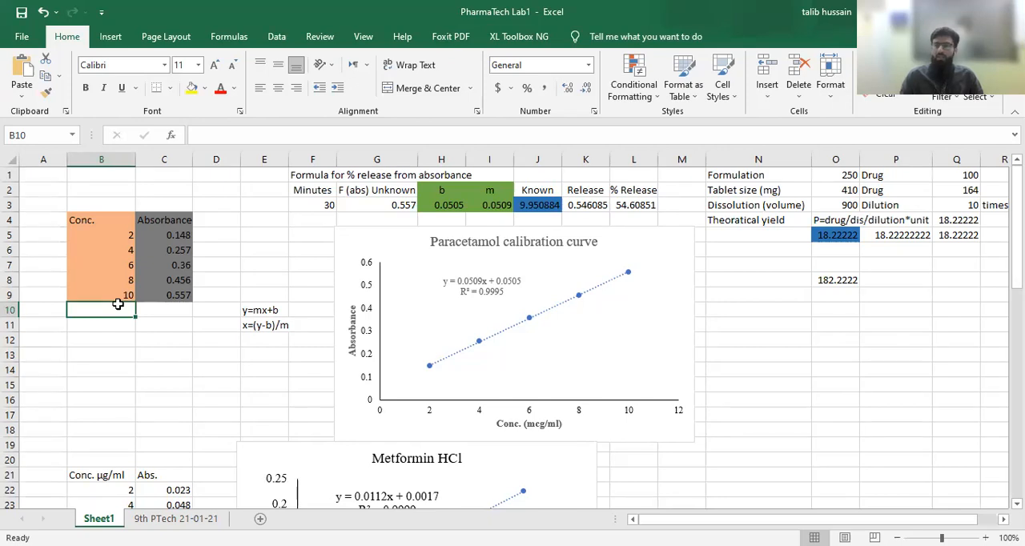
click(835, 281)
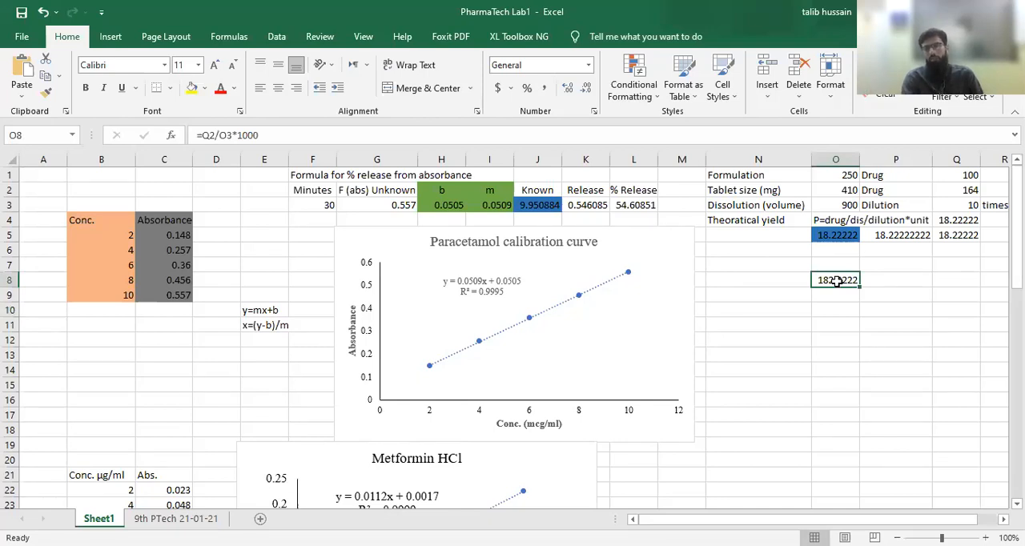
click(272, 133)
text(/)
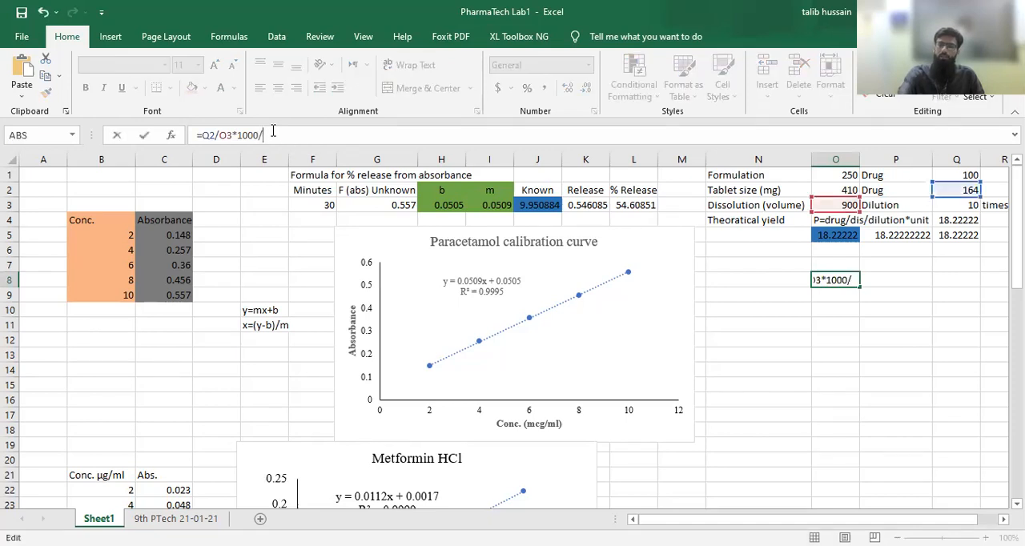
text(10)
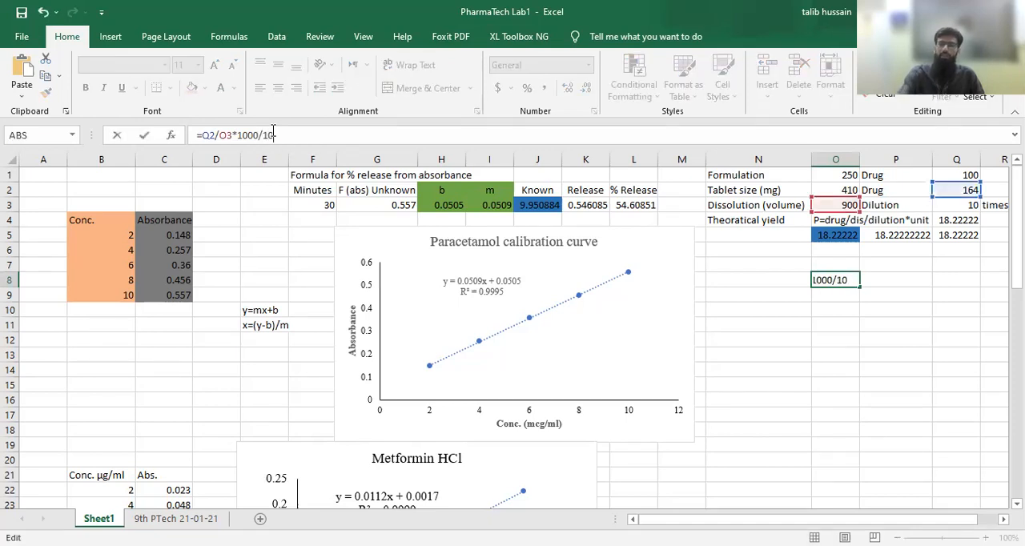
key(Return)
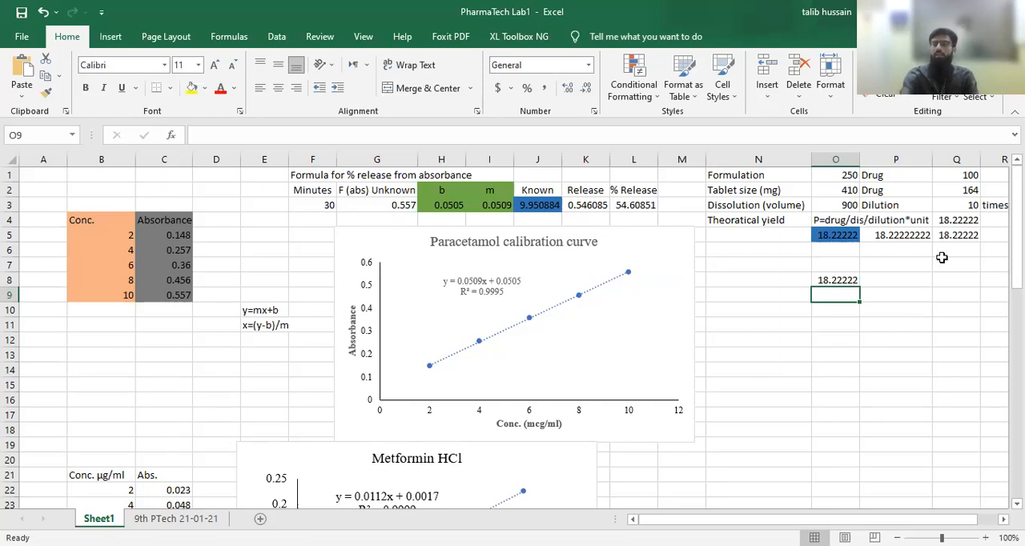
- Compare the theoretical yield formula in Q4 with the expanded version in Q5, tracing the drug, volume, tablet and dilution cells they reference
click(835, 279)
click(963, 220)
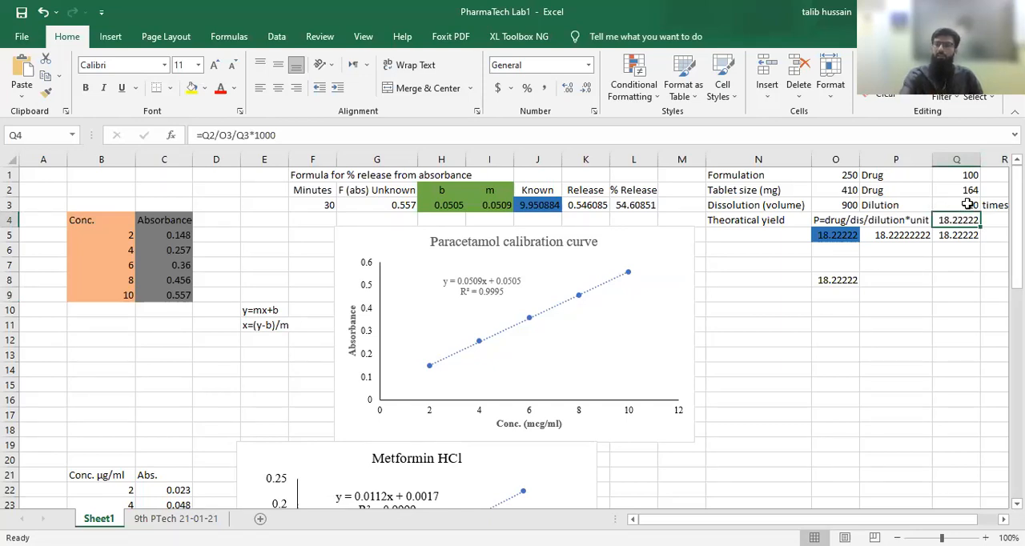
click(968, 205)
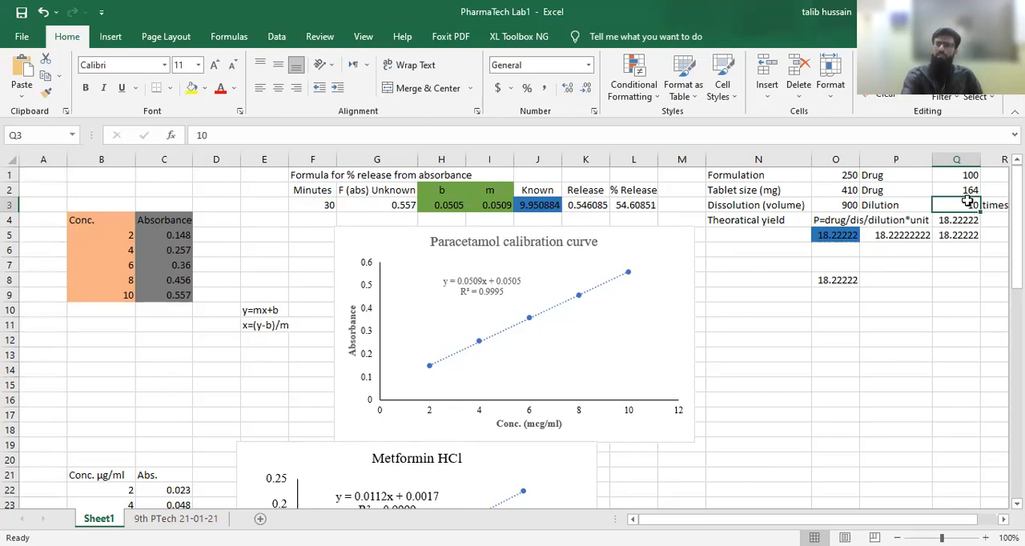
click(951, 220)
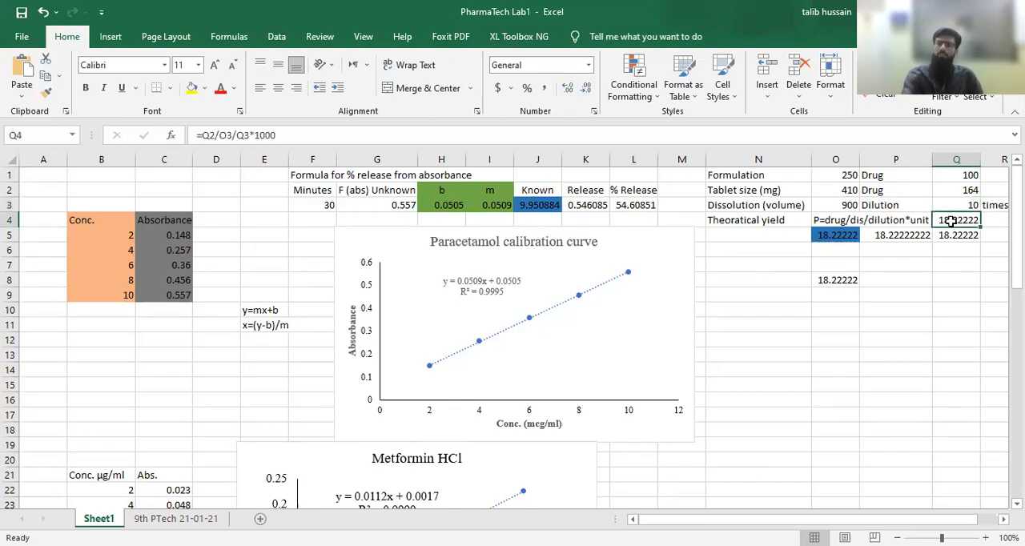
click(317, 135)
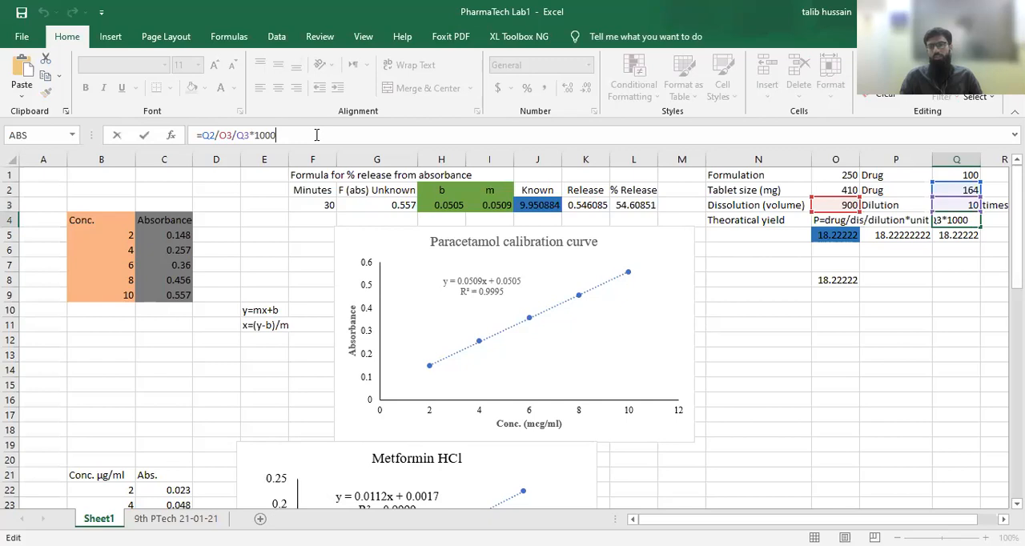
key(Return)
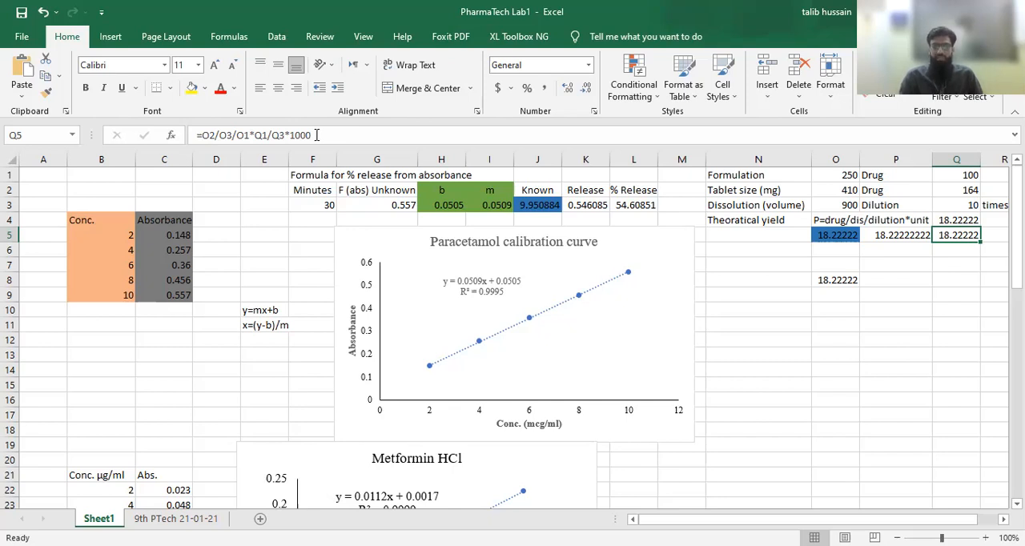
click(956, 221)
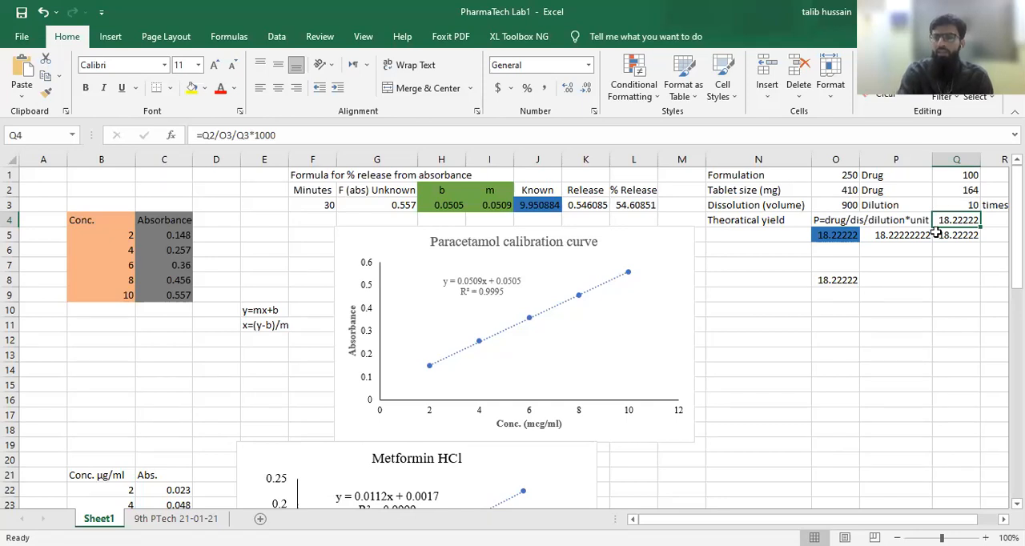
click(964, 236)
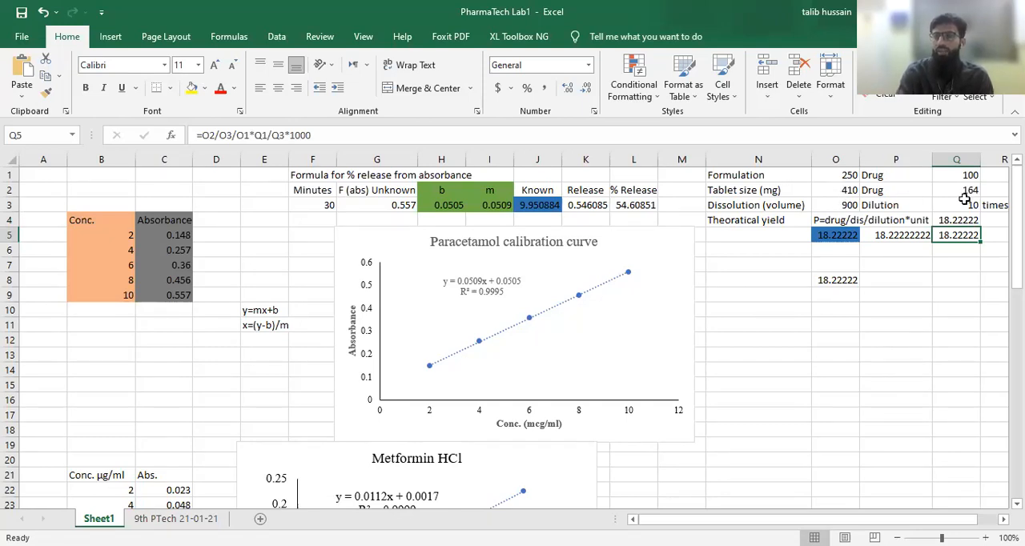
click(319, 137)
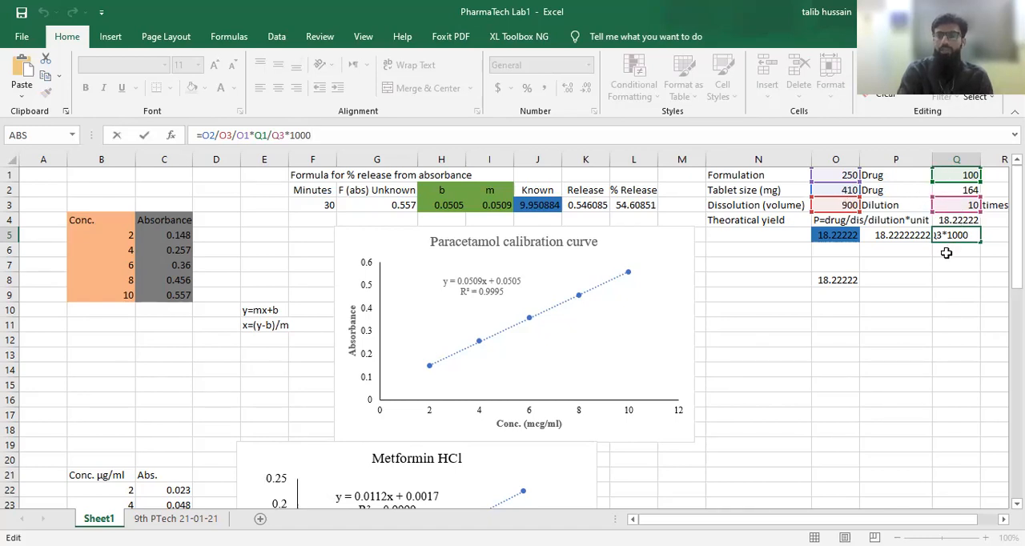
click(952, 276)
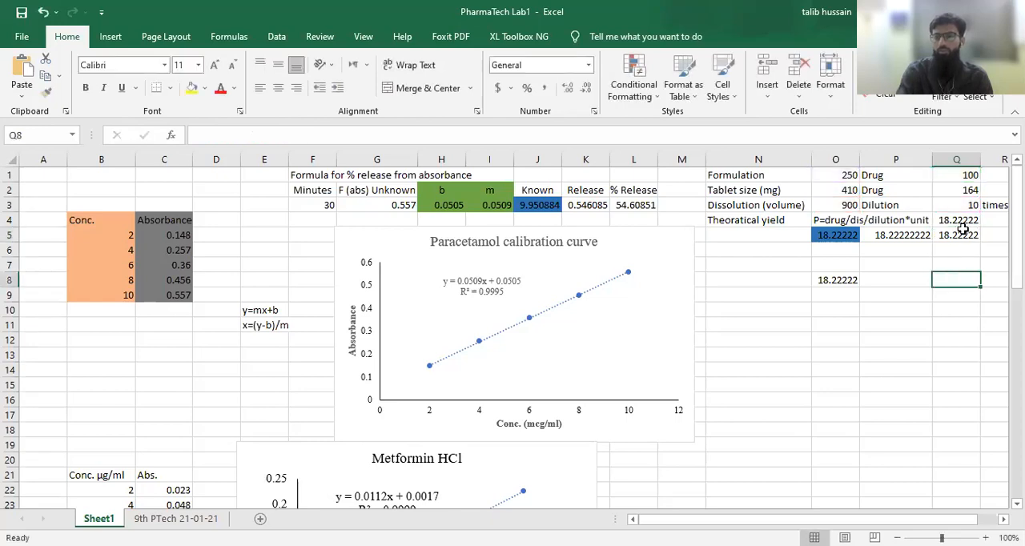
click(960, 236)
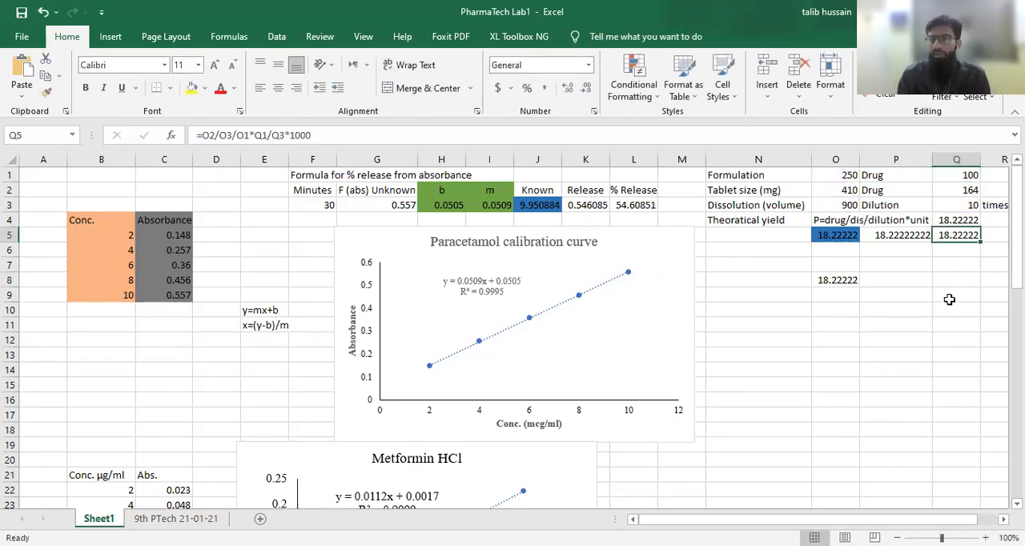